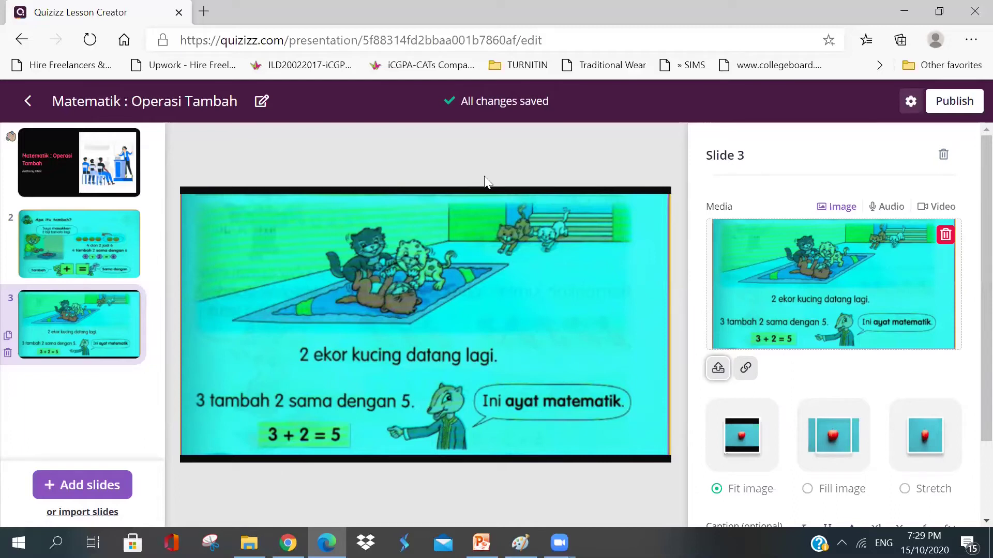
Step: Search the Teleport Questions library for "Operasi Tambah" and preview the 20-question Operasi Tambah quiz
{"action": "left_click", "coordinate": [75, 484]}
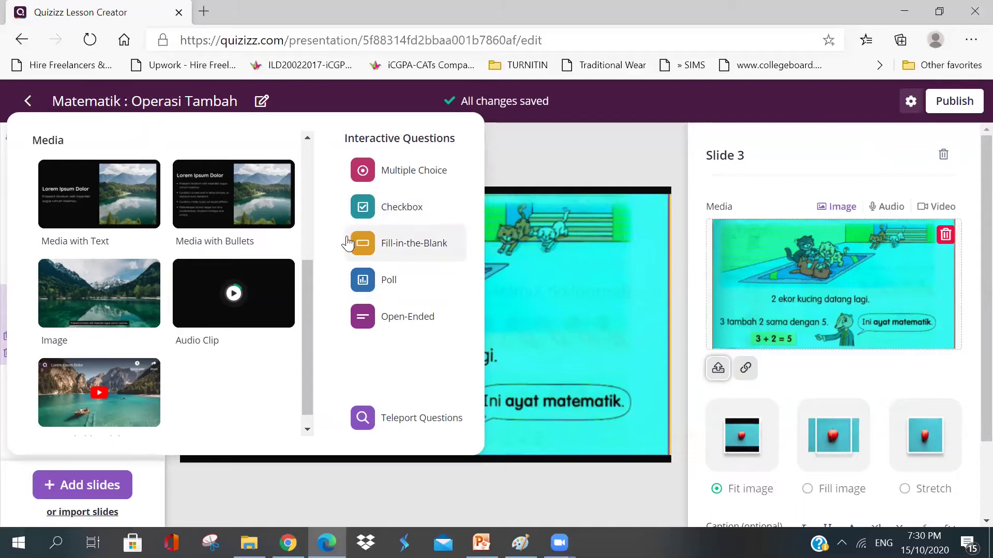
{"action": "left_click", "coordinate": [369, 420]}
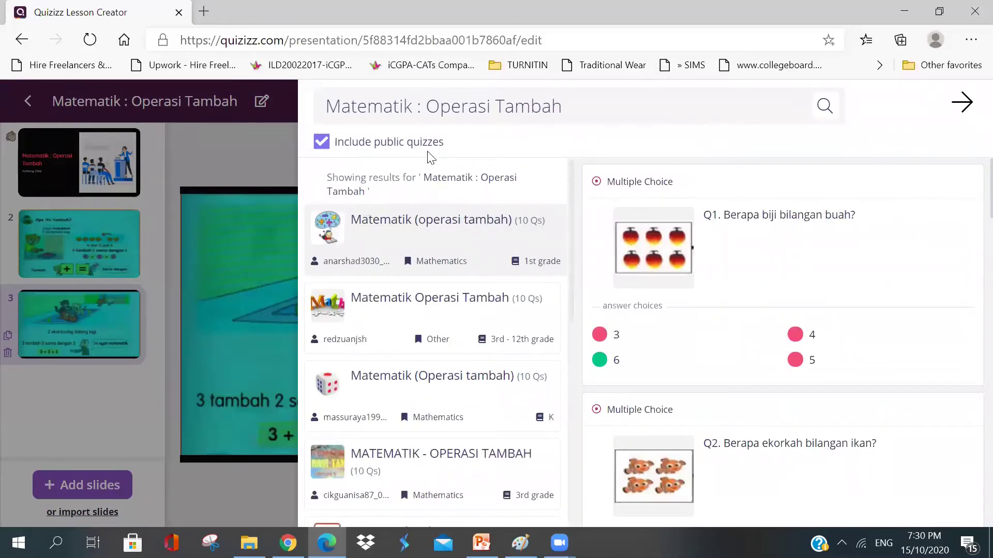
{"action": "left_click", "coordinate": [431, 106]}
{"action": "key", "text": "BackSpace"}
{"action": "key", "text": "BackSpace"}
{"action": "key", "text": "BackSpace"}
{"action": "key", "text": "BackSpace"}
{"action": "key", "text": "BackSpace"}
{"action": "key", "text": "BackSpace"}
{"action": "key", "text": "BackSpace"}
{"action": "key", "text": "BackSpace"}
{"action": "key", "text": "BackSpace"}
{"action": "key", "text": "BackSpace"}
{"action": "key", "text": "BackSpace"}
{"action": "key", "text": "BackSpace"}
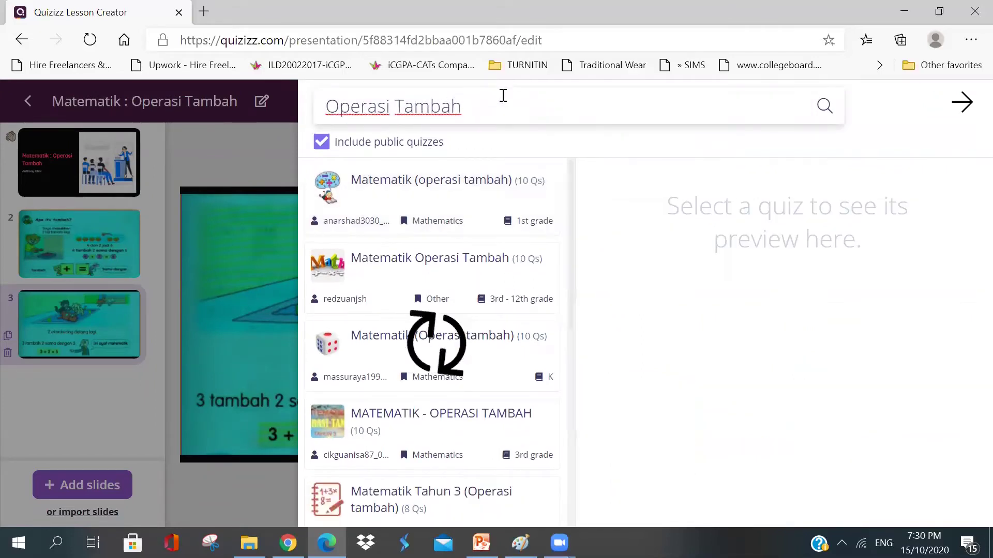
{"action": "left_click", "coordinate": [428, 231]}
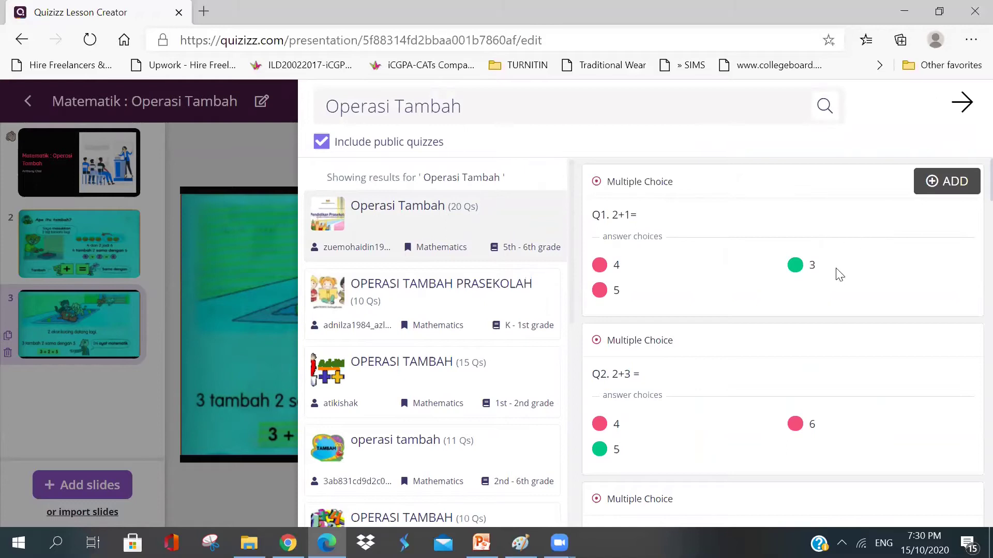
Step: Add the multiple-choice questions Q1 "2+1=" and Q4 "3+5 =" from the Operasi Tambah quiz to the lesson
{"action": "scroll", "coordinate": [820, 377], "scroll_direction": "down", "scroll_amount": 1}
{"action": "scroll", "coordinate": [957, 217], "scroll_direction": "up", "scroll_amount": 1}
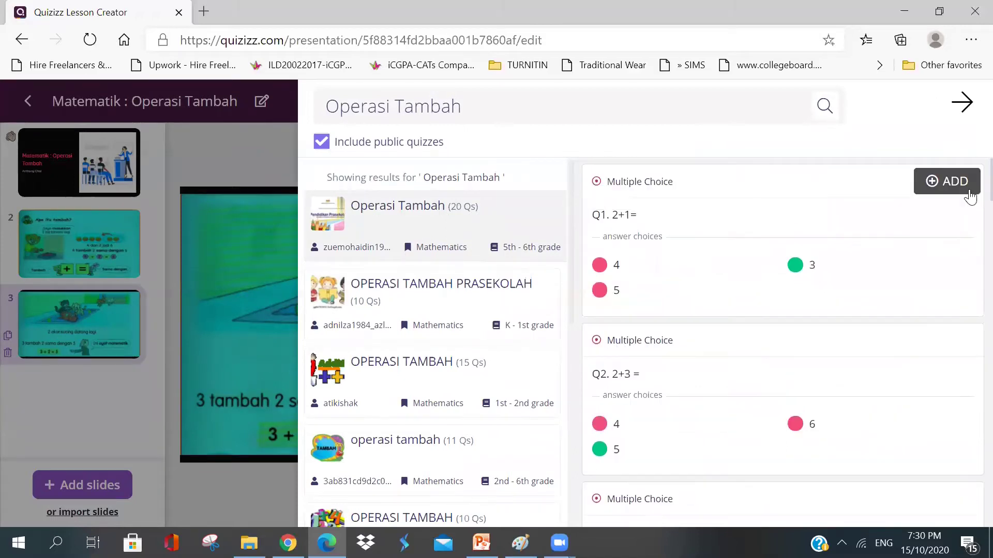
{"action": "left_click", "coordinate": [944, 185]}
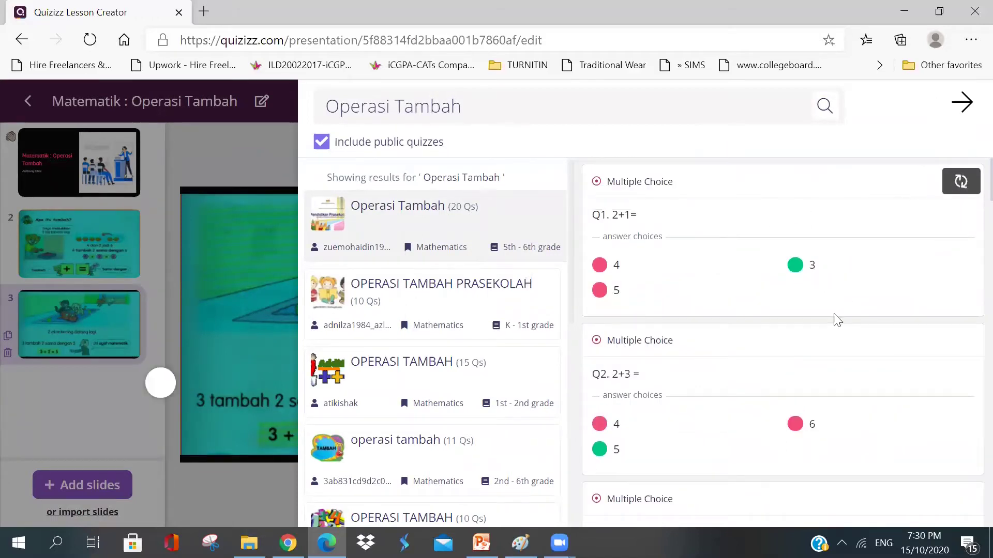
{"action": "scroll", "coordinate": [828, 299], "scroll_direction": "down", "scroll_amount": 2}
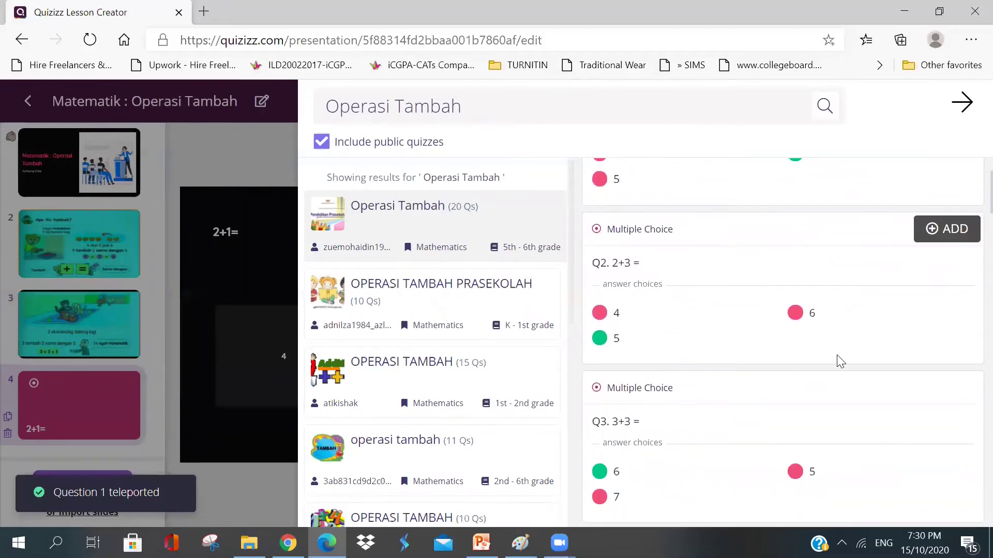
{"action": "scroll", "coordinate": [836, 359], "scroll_direction": "down", "scroll_amount": 2}
{"action": "scroll", "coordinate": [835, 455], "scroll_direction": "down", "scroll_amount": 1}
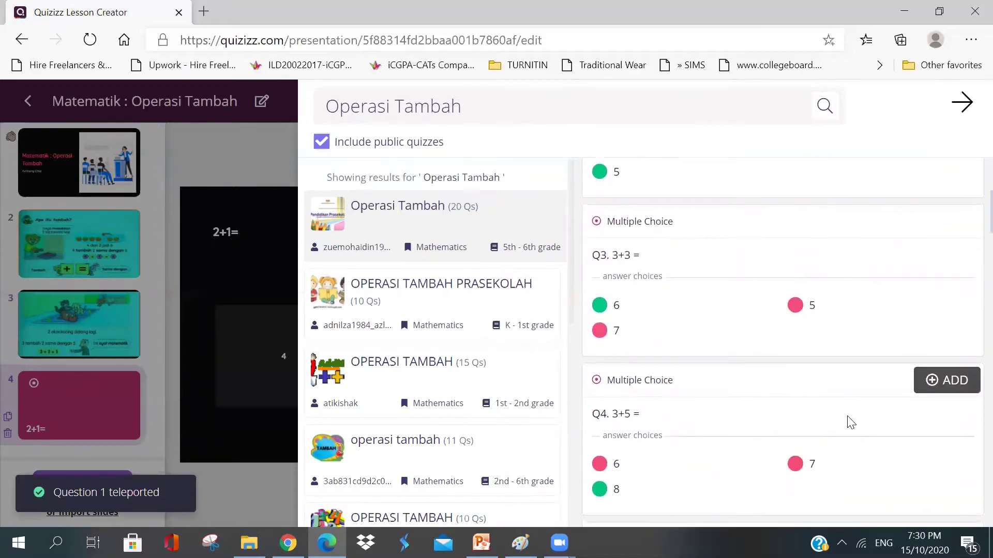
{"action": "left_click", "coordinate": [932, 379]}
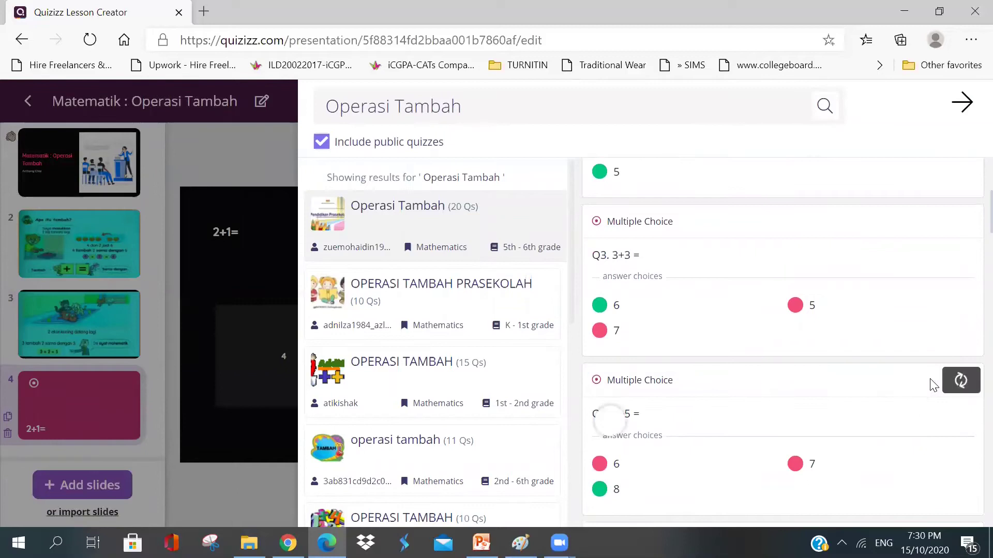
Step: Add question Q12 "7+5 =" from the same quiz and return to the lesson's slide list
{"action": "scroll", "coordinate": [698, 429], "scroll_direction": "down", "scroll_amount": 4}
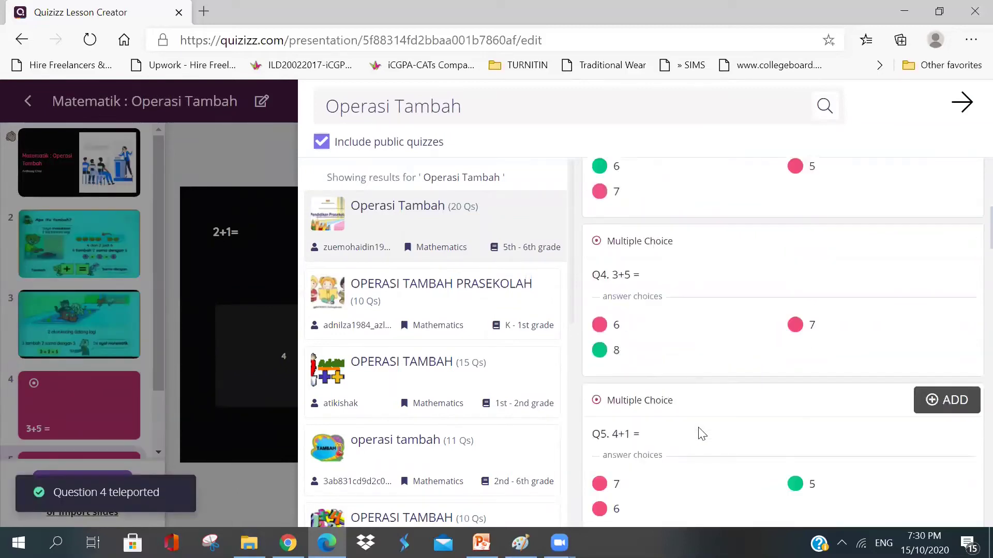
{"action": "scroll", "coordinate": [698, 428], "scroll_direction": "down", "scroll_amount": 10}
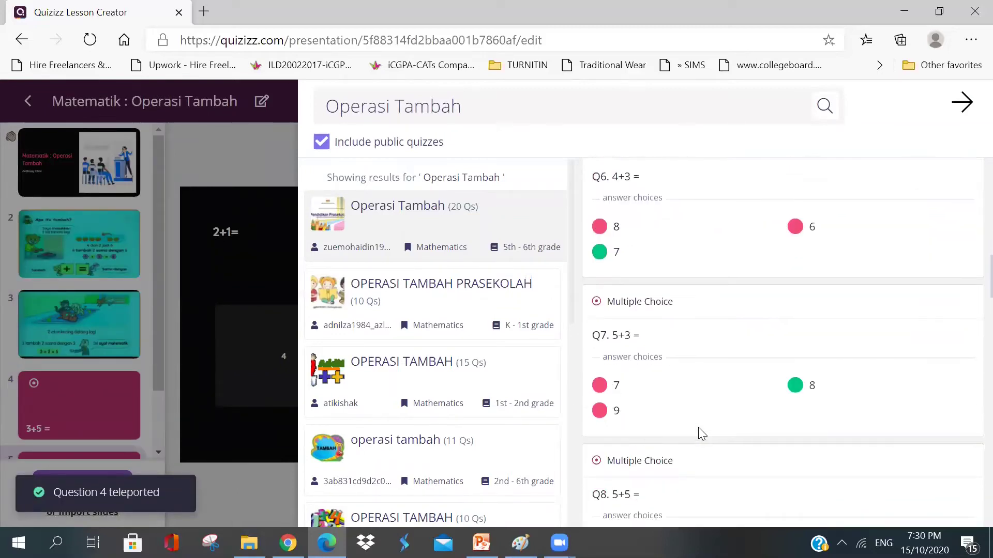
{"action": "scroll", "coordinate": [702, 433], "scroll_direction": "down", "scroll_amount": 7}
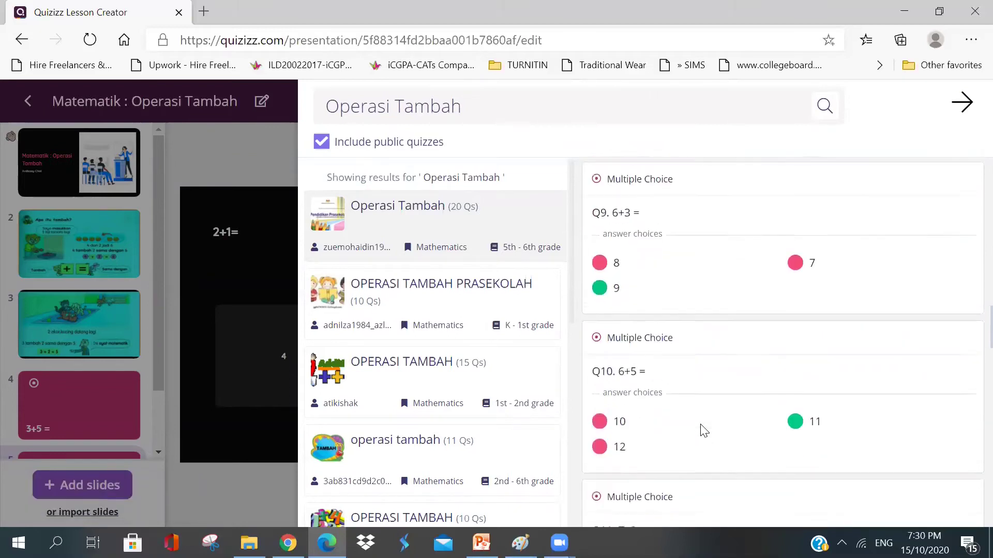
{"action": "mouse_move", "coordinate": [704, 430]}
{"action": "scroll", "coordinate": [703, 429], "scroll_direction": "down", "scroll_amount": 2}
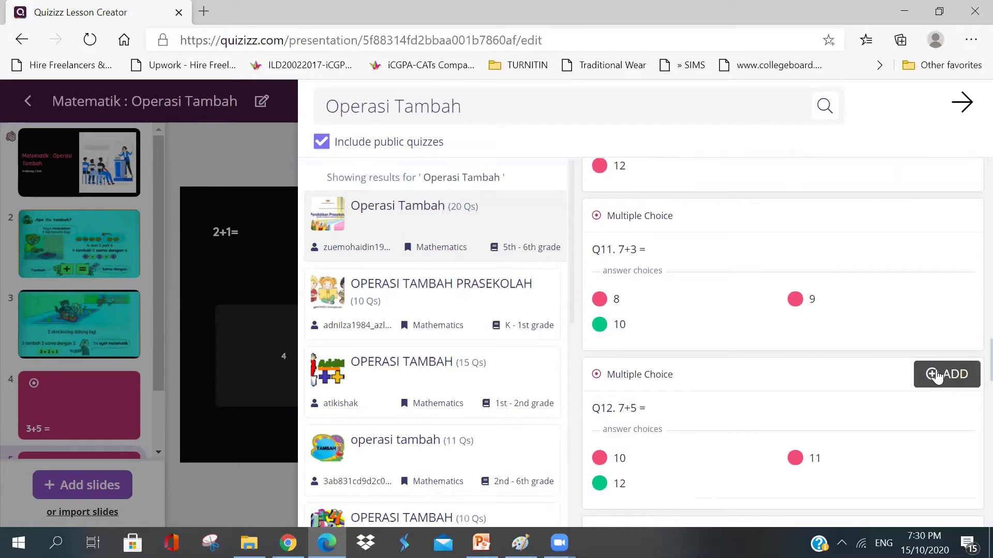
{"action": "left_click", "coordinate": [936, 375]}
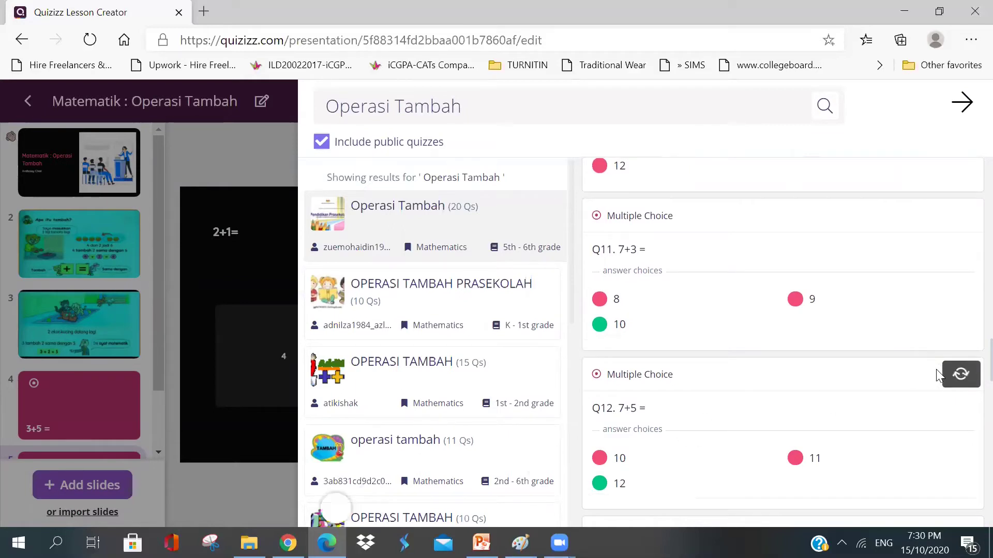
{"action": "left_click", "coordinate": [962, 102]}
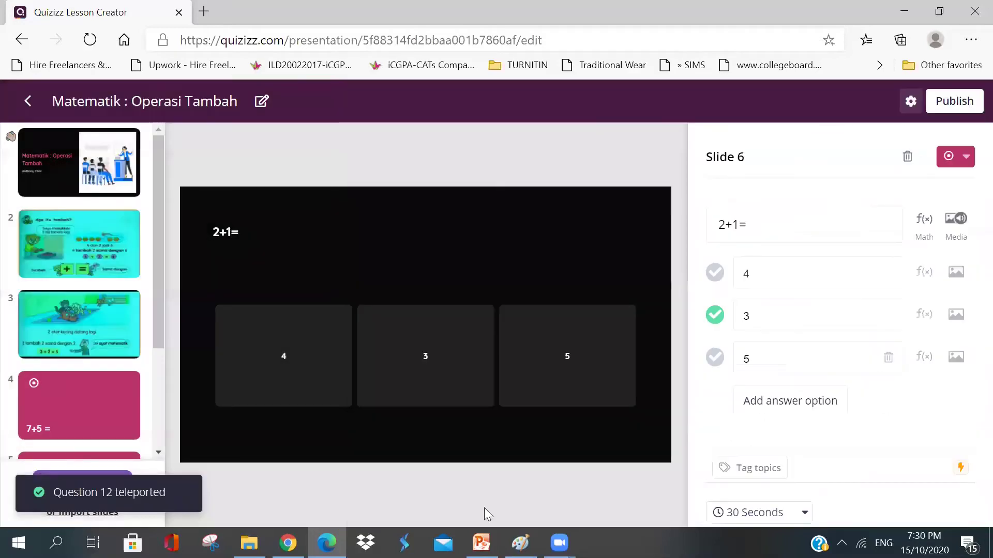
{"action": "scroll", "coordinate": [62, 319], "scroll_direction": "down", "scroll_amount": 3}
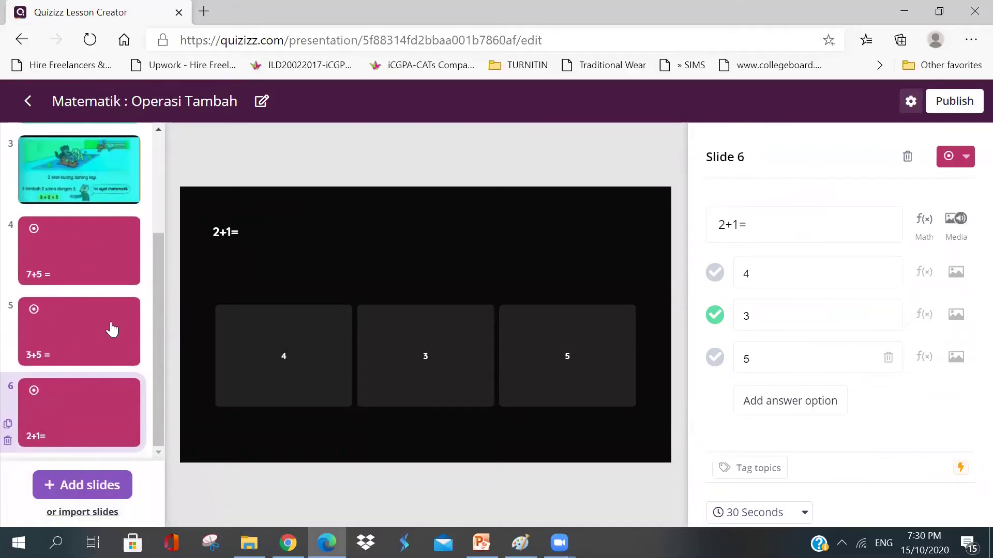
Step: Add a new Image slide after the 2+1= question slide
{"action": "left_click", "coordinate": [80, 485]}
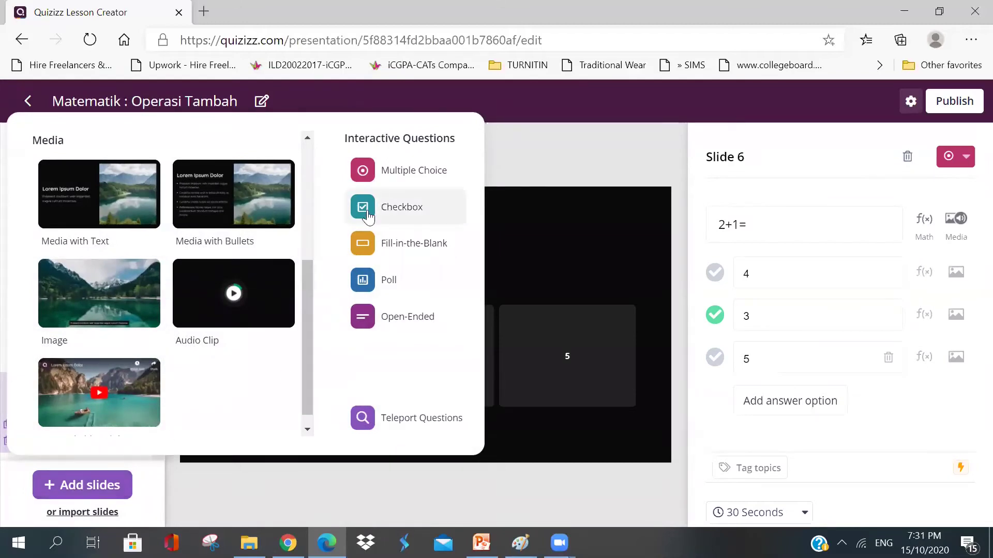
{"action": "scroll", "coordinate": [171, 197], "scroll_direction": "up", "scroll_amount": 3}
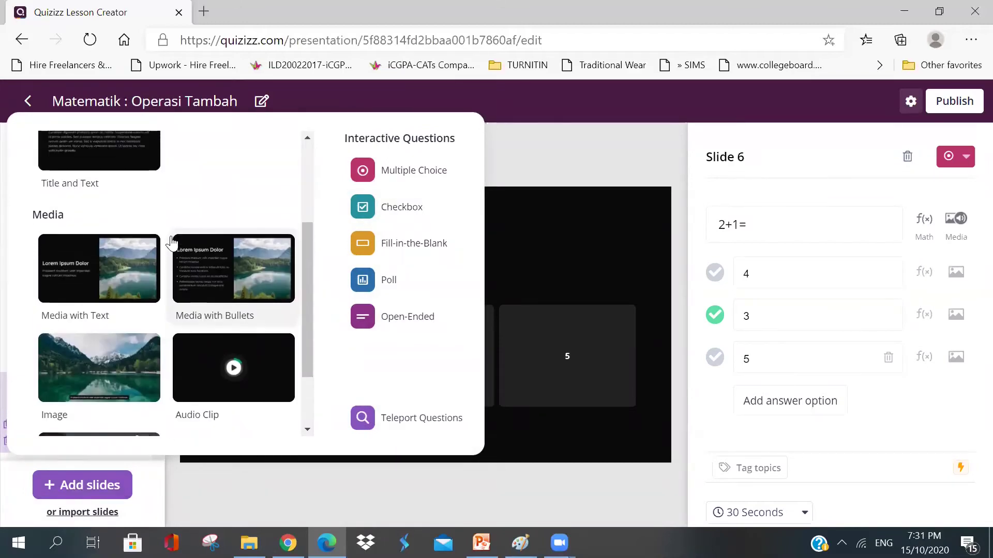
{"action": "scroll", "coordinate": [175, 243], "scroll_direction": "down", "scroll_amount": 3}
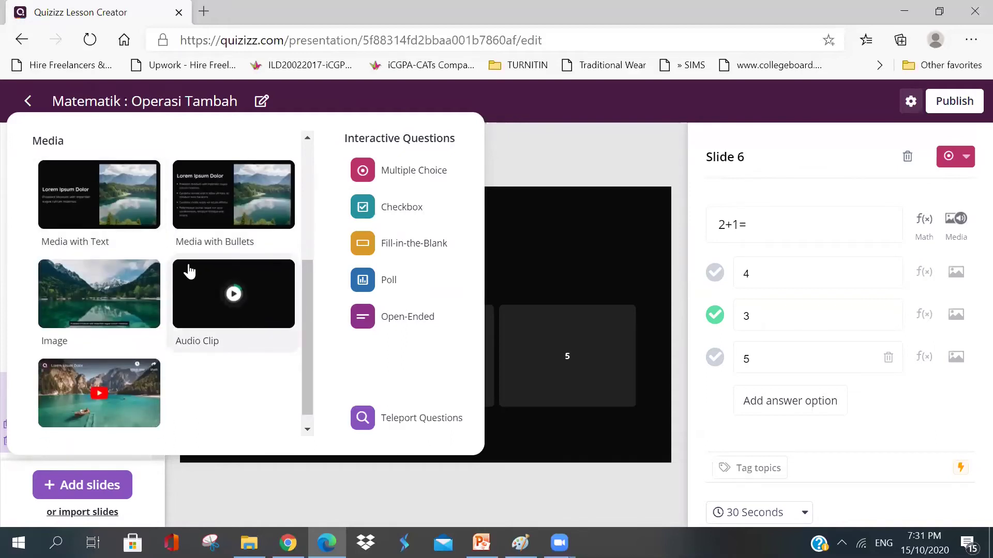
{"action": "scroll", "coordinate": [189, 270], "scroll_direction": "up", "scroll_amount": 5}
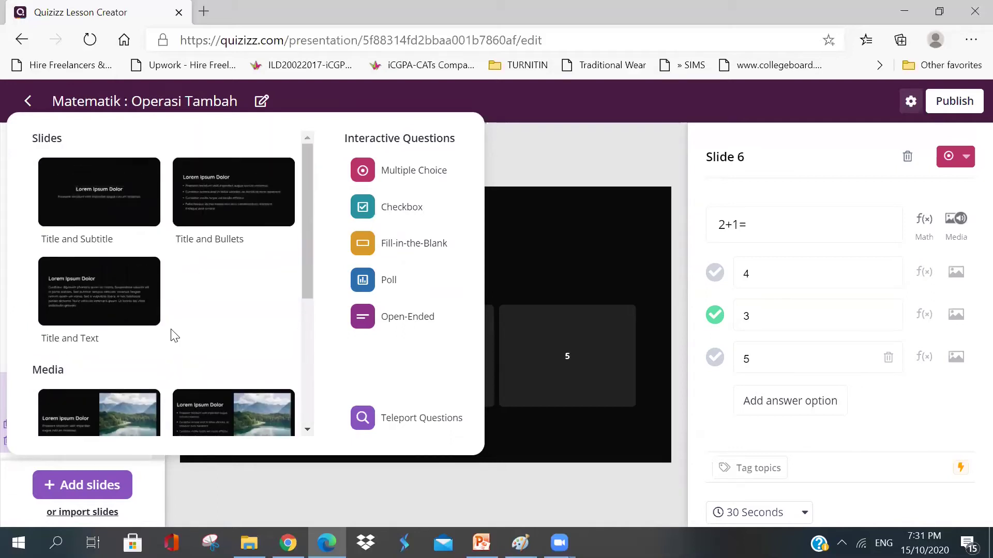
{"action": "scroll", "coordinate": [173, 335], "scroll_direction": "down", "scroll_amount": 1}
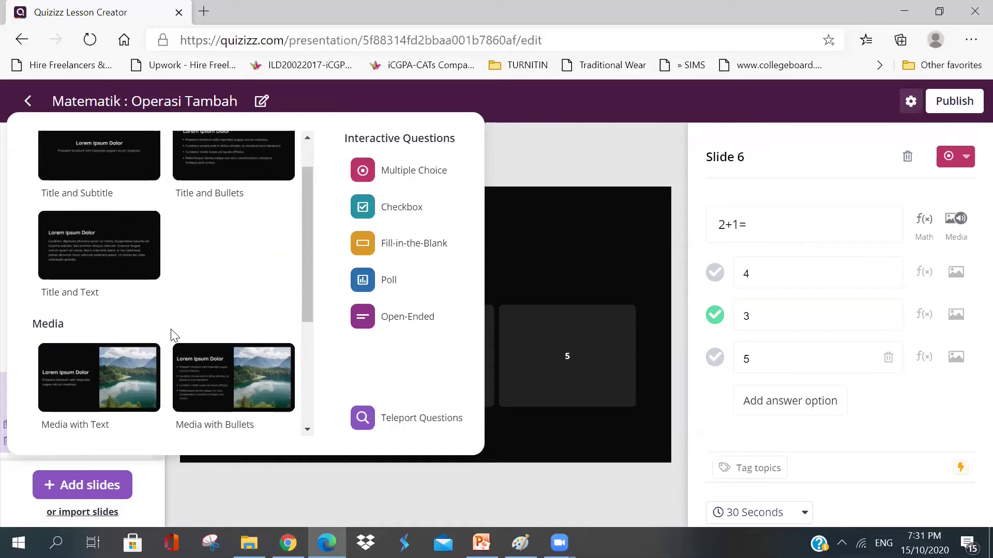
{"action": "scroll", "coordinate": [172, 336], "scroll_direction": "down", "scroll_amount": 3}
{"action": "left_click", "coordinate": [117, 386]}
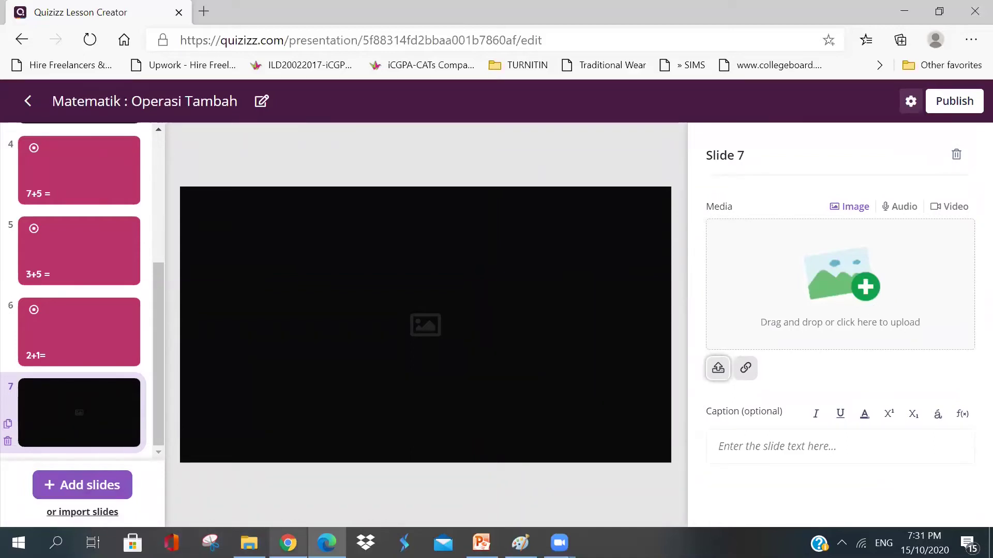
Step: Place the "Apa itu tambah?" picture on the new image slide and set it to Stretch
{"action": "left_click", "coordinate": [288, 475]}
{"action": "left_click", "coordinate": [362, 281]}
{"action": "left_click_drag", "start_coordinate": [371, 264], "coordinate": [840, 297]}
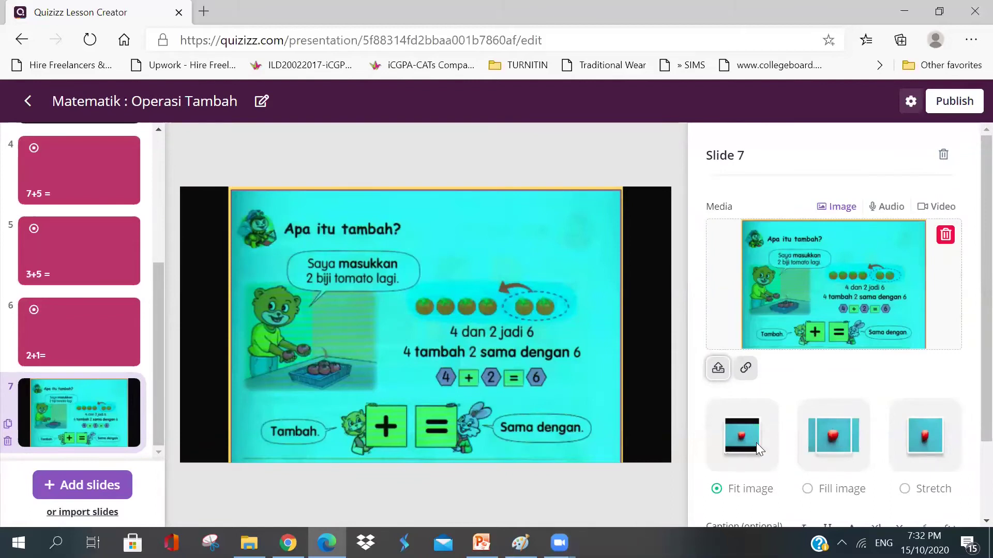
{"action": "left_click", "coordinate": [925, 435]}
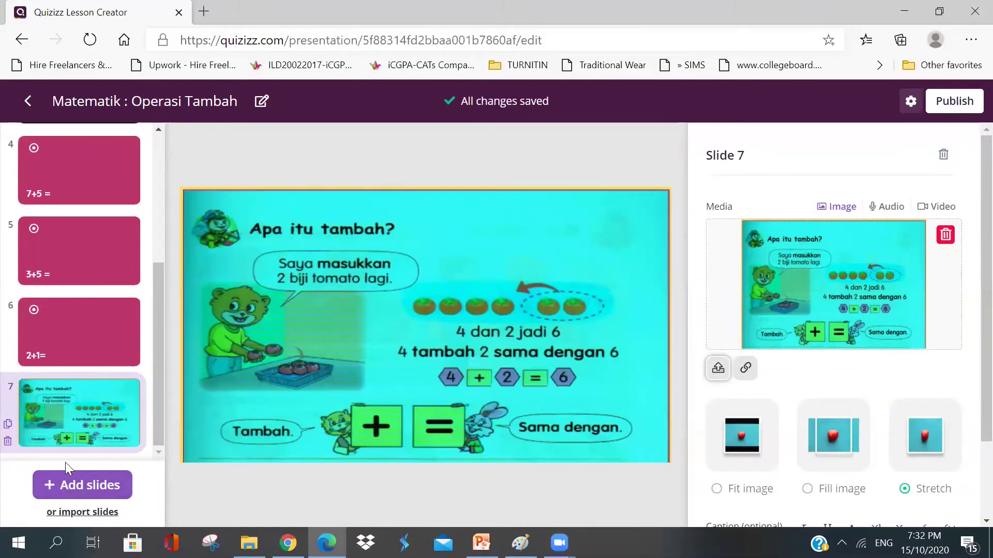
Step: Add a Poll slide with the question "Apakah perasaaan anda setakat ini?"
{"action": "left_click", "coordinate": [71, 486]}
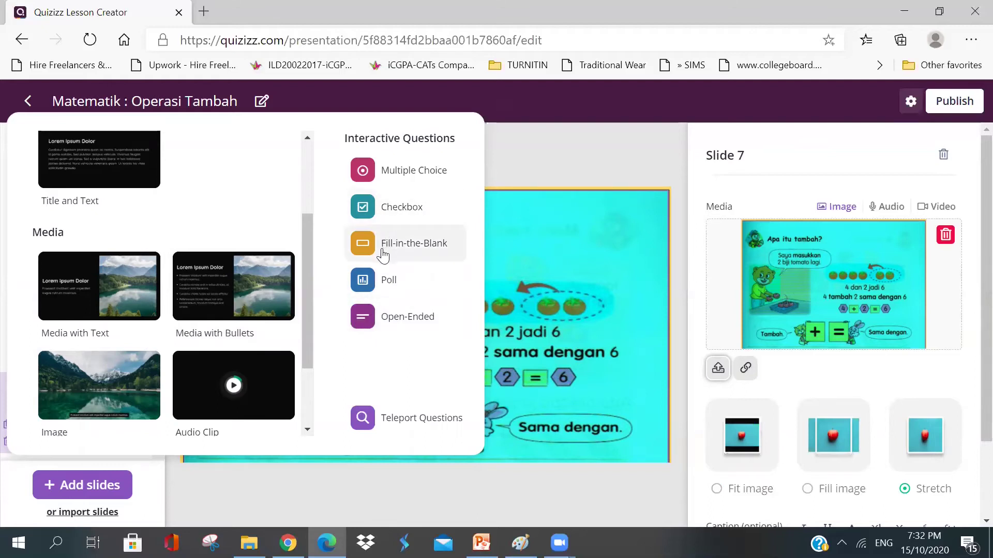
{"action": "left_click", "coordinate": [383, 279]}
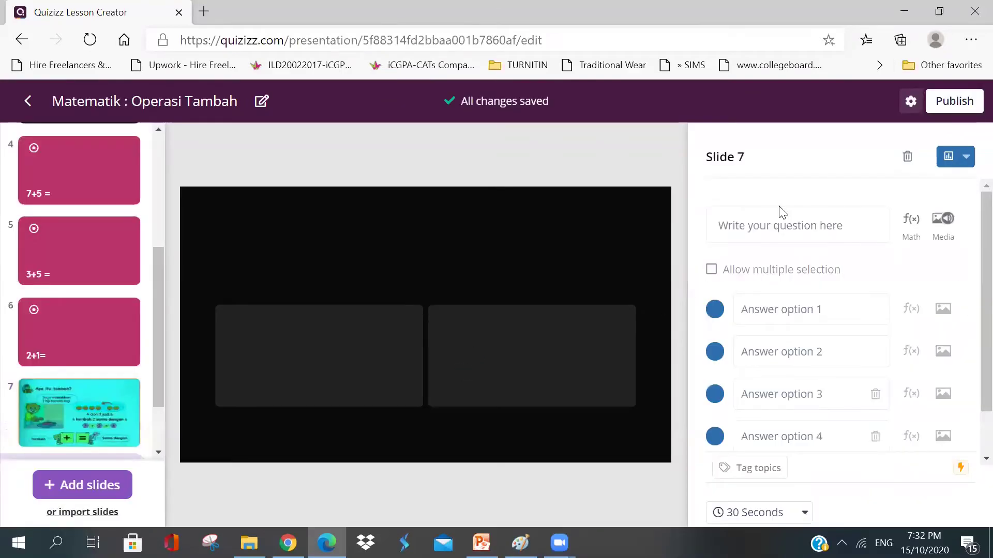
{"action": "left_click", "coordinate": [755, 228]}
{"action": "type", "text": "An"}
{"action": "key", "text": "BackSpace"}
{"action": "type", "text": "Pa"}
{"action": "key", "text": "BackSpace"}
{"action": "key", "text": "BackSpace"}
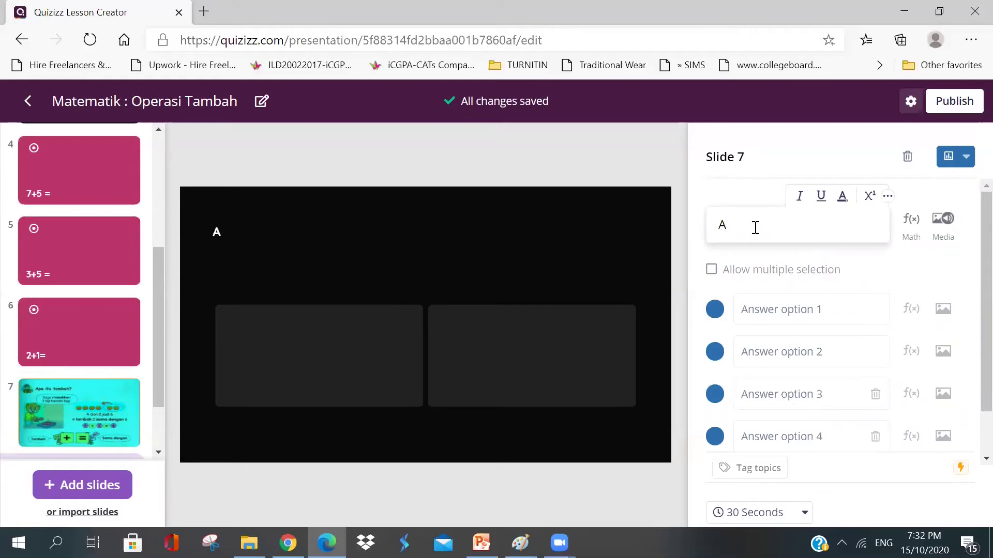
{"action": "type", "text": "pakah"}
{"action": "type", "text": "pe"}
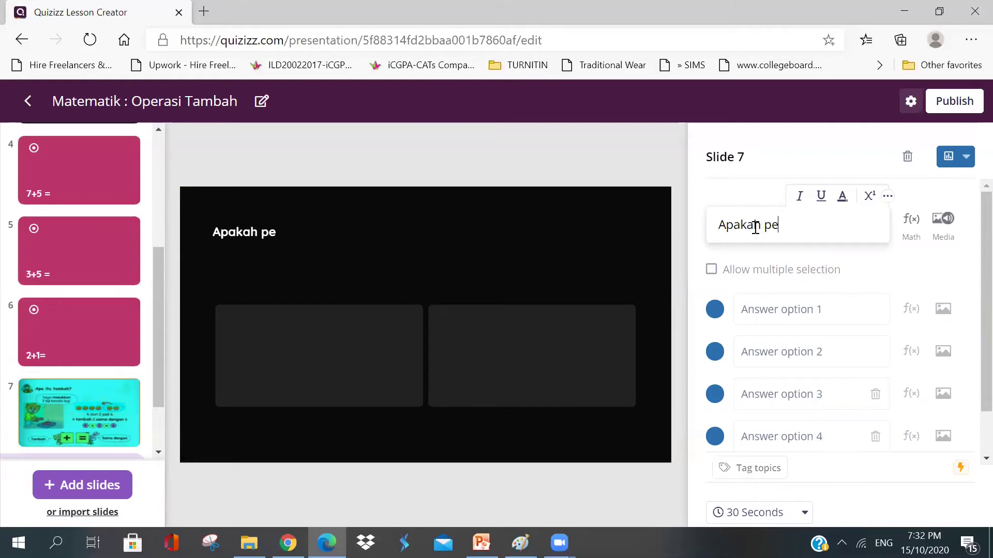
{"action": "type", "text": "rasaaan anda"}
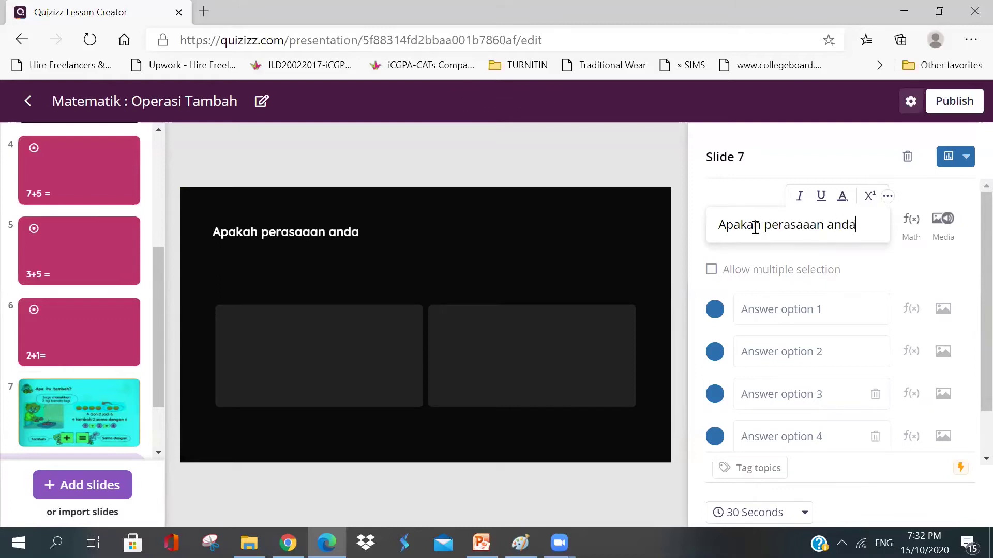
{"action": "type", "text": " setakat in"}
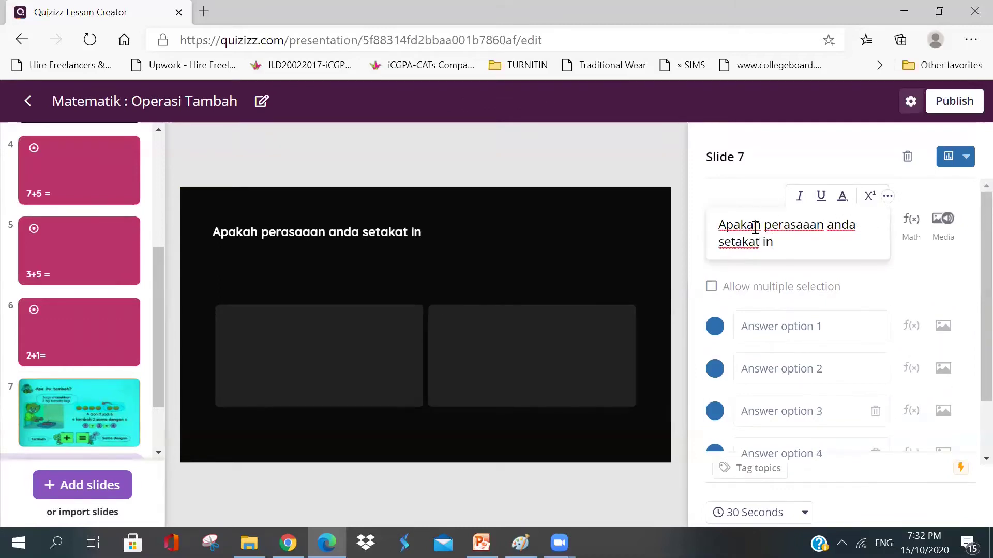
Step: Fill in the poll's first three answer options with "Gembira", "Sedih" and "Tidak ada apa-apa"
{"action": "left_click", "coordinate": [784, 316]}
{"action": "type", "text": "Gembira"}
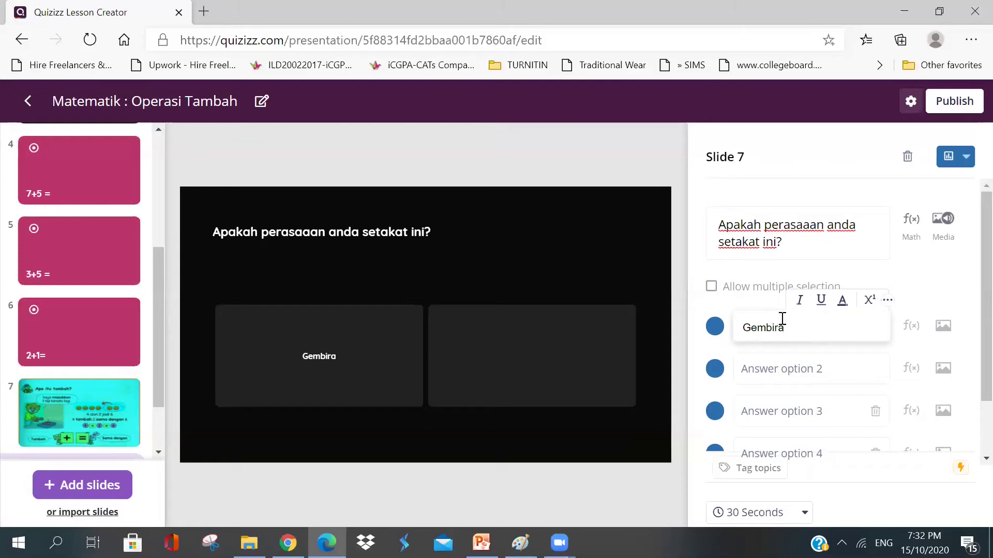
{"action": "left_click", "coordinate": [763, 370]}
{"action": "type", "text": "Sedih"}
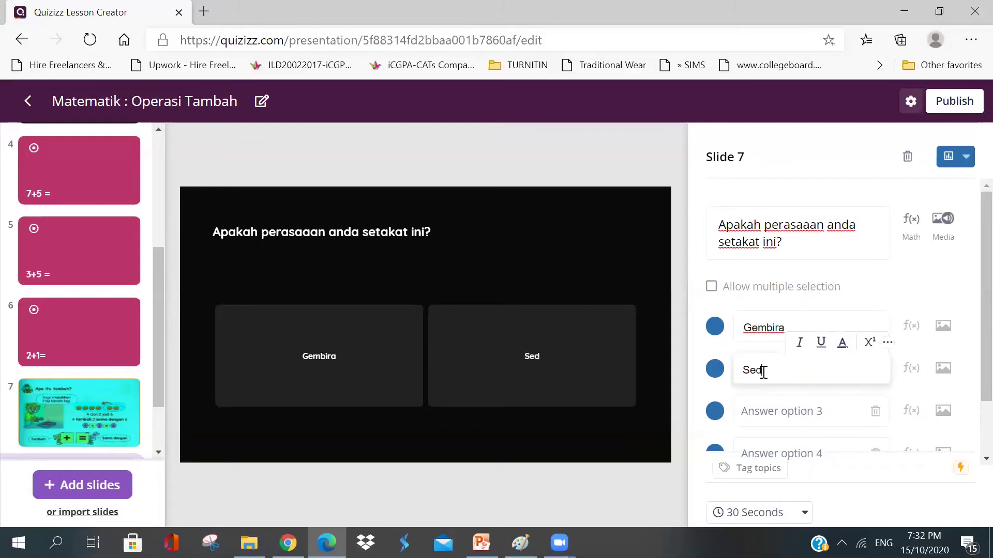
{"action": "left_click", "coordinate": [769, 415]}
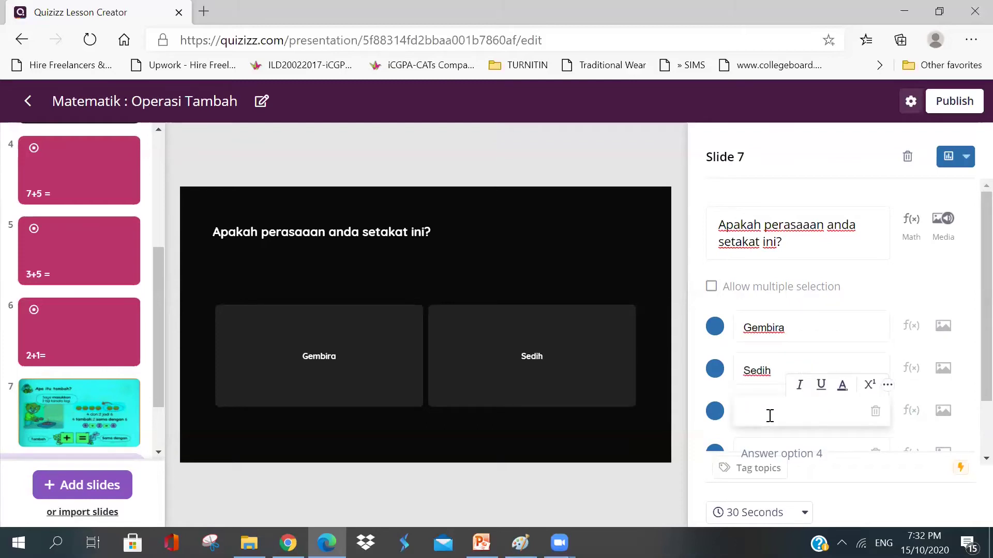
{"action": "type", "text": "Tidak a"}
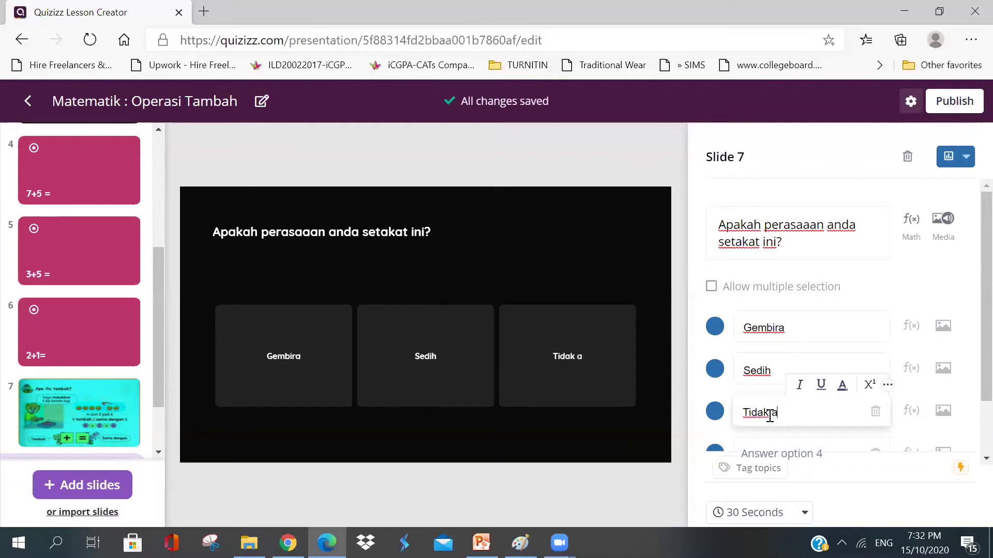
{"action": "type", "text": "da apa"}
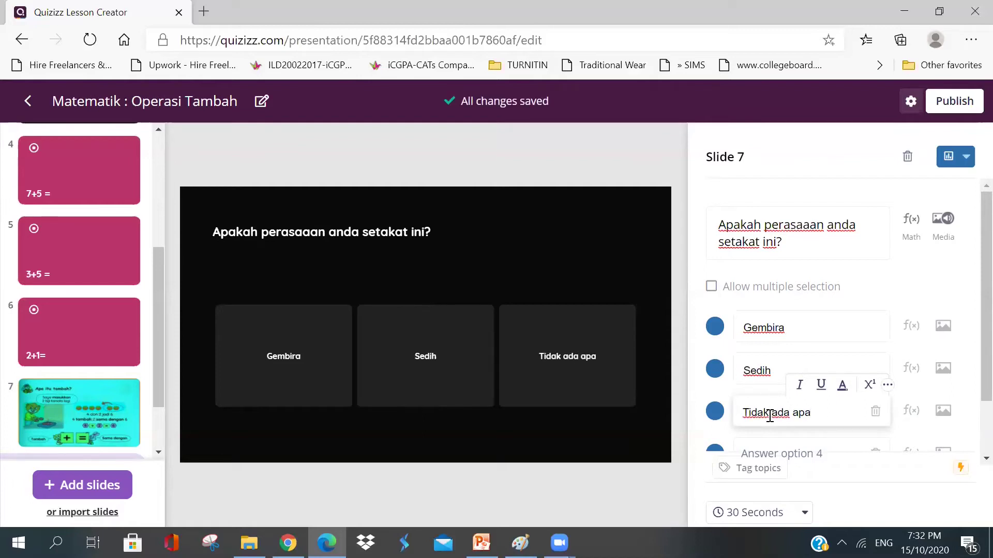
{"action": "type", "text": "-apa"}
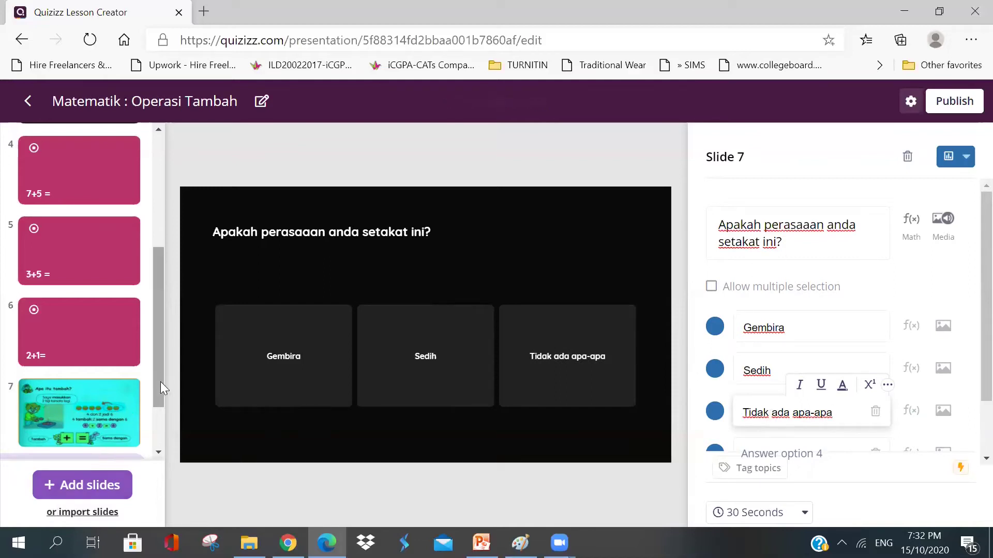
Step: Add a Fill-in-the-Blank question slide after the poll reading "1 +1 = ____" with the answer 2
{"action": "scroll", "coordinate": [161, 382], "scroll_direction": "down", "scroll_amount": 3}
{"action": "left_click", "coordinate": [84, 486]}
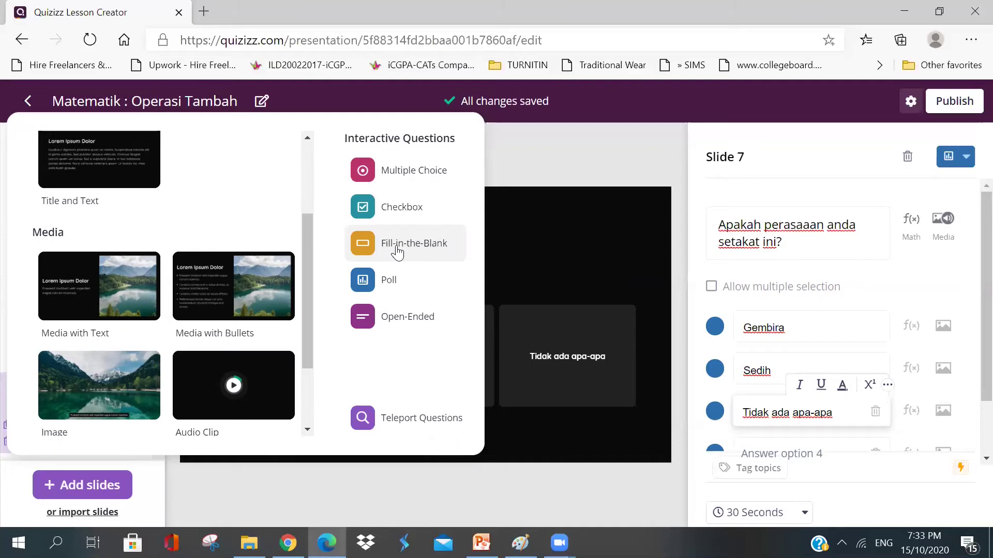
{"action": "left_click", "coordinate": [398, 252]}
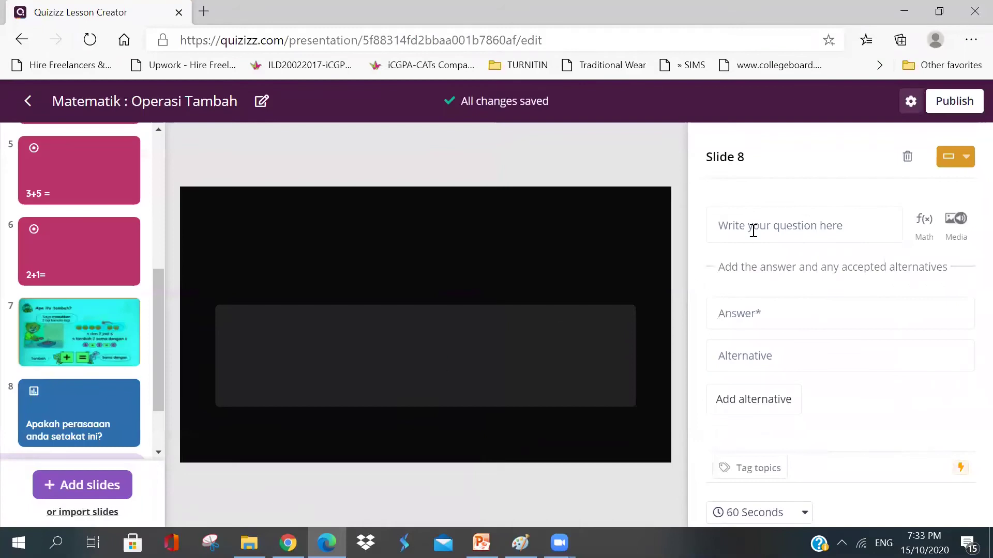
{"action": "left_click", "coordinate": [767, 233]}
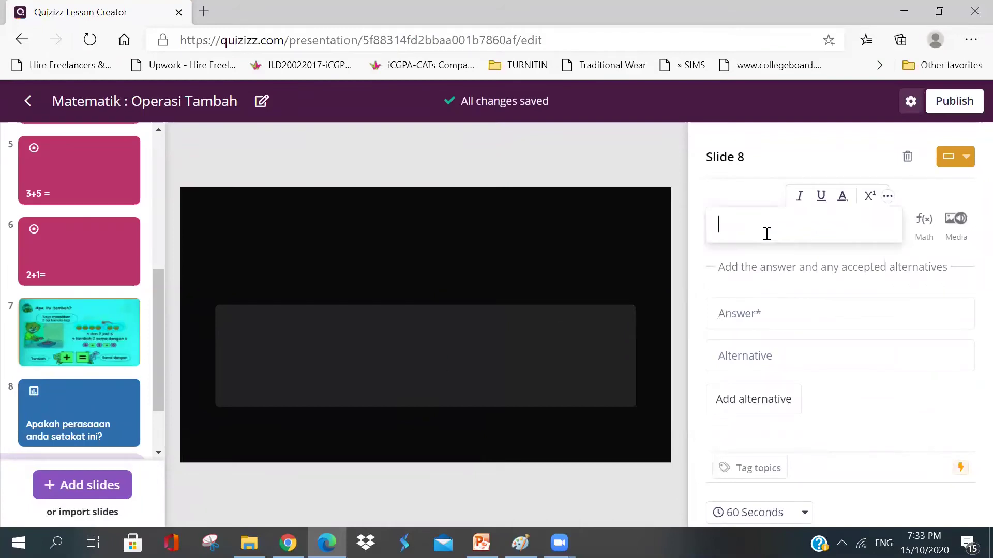
{"action": "type", "text": "1="}
{"action": "type", "text": " ="}
{"action": "type", "text": " ___"}
{"action": "left_click", "coordinate": [726, 321]}
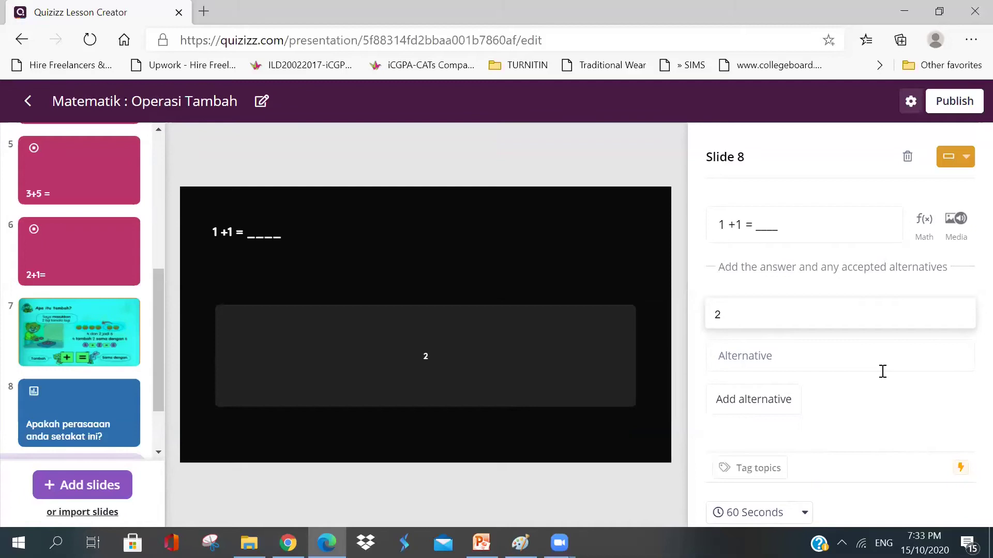
Step: Add another Fill-in-the-Blank question slide reading "2 + 3 = ____" with the answer 5
{"action": "left_click", "coordinate": [73, 484]}
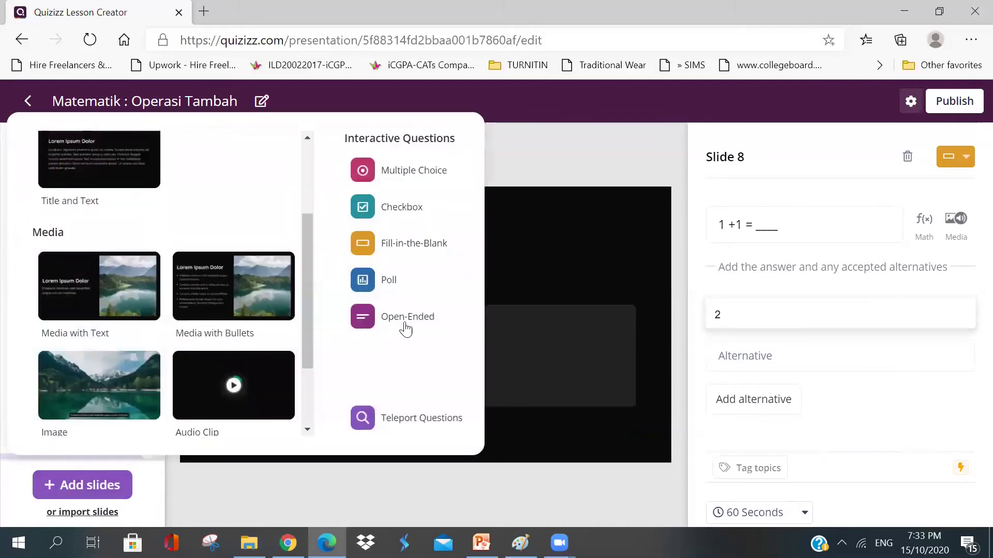
{"action": "left_click", "coordinate": [416, 248]}
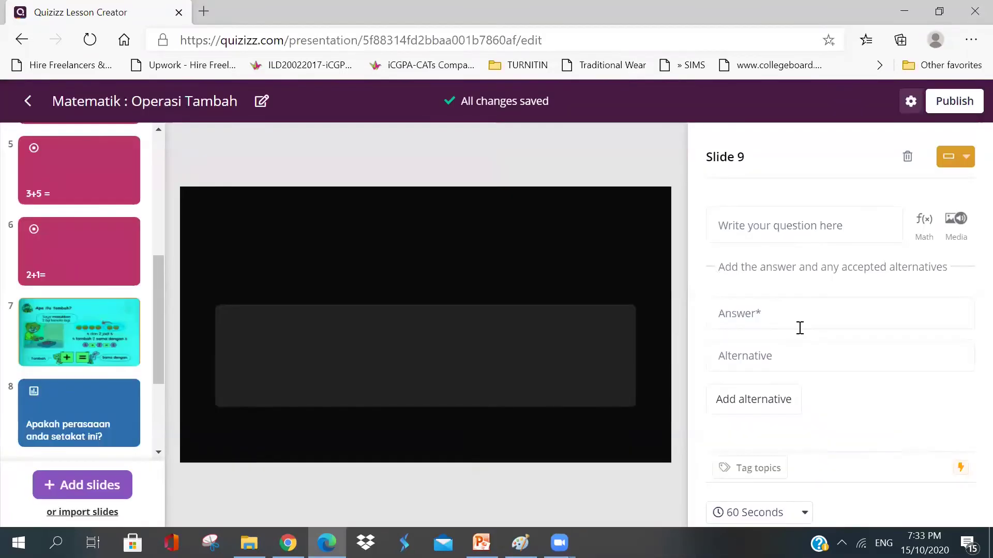
{"action": "left_click", "coordinate": [782, 230]}
{"action": "type", "text": "2 + 3 = ____"}
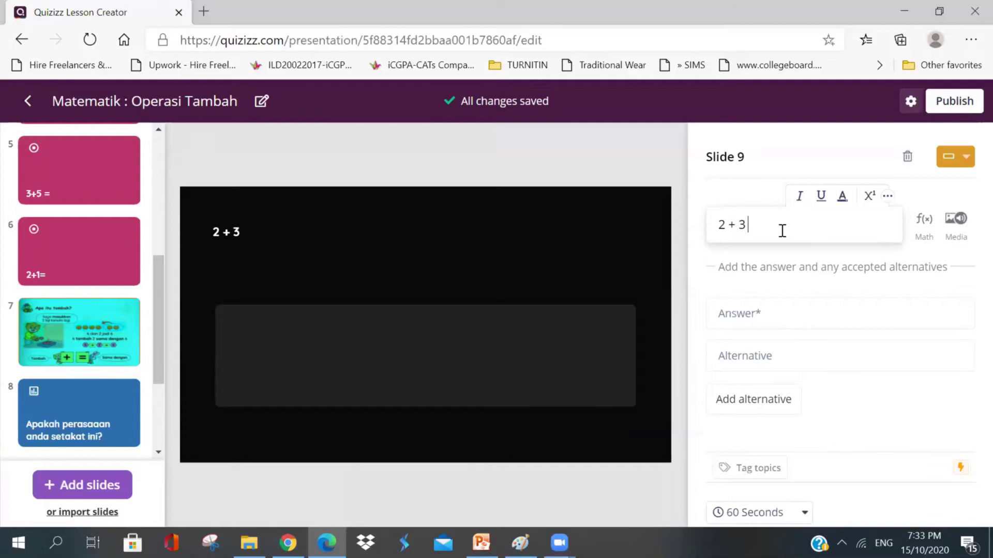
{"action": "left_click", "coordinate": [755, 311]}
{"action": "type", "text": "5"}
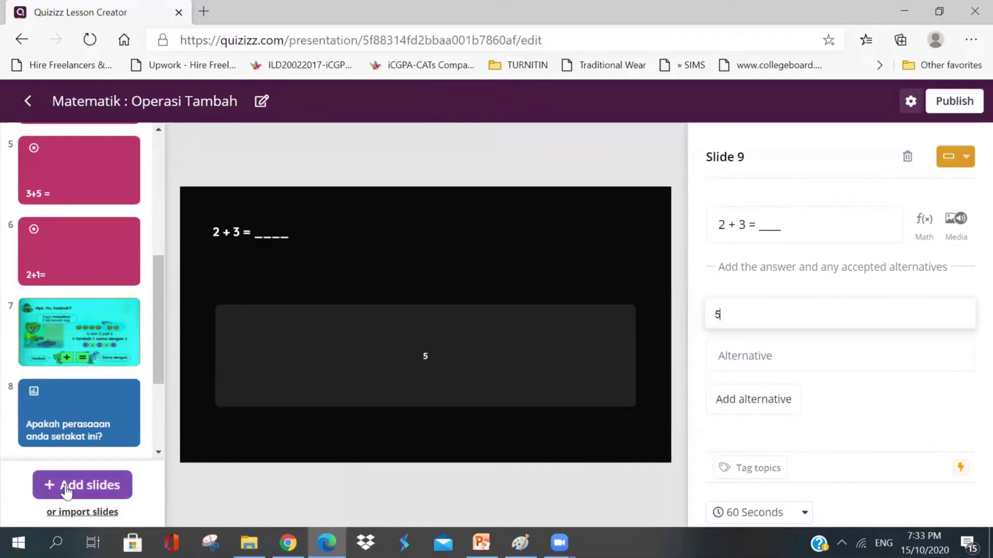
Step: Add a third Fill-in-the-Blank question slide reading "7 + 1 = ______" with the answer 8
{"action": "left_click", "coordinate": [47, 485]}
{"action": "left_click", "coordinate": [414, 243]}
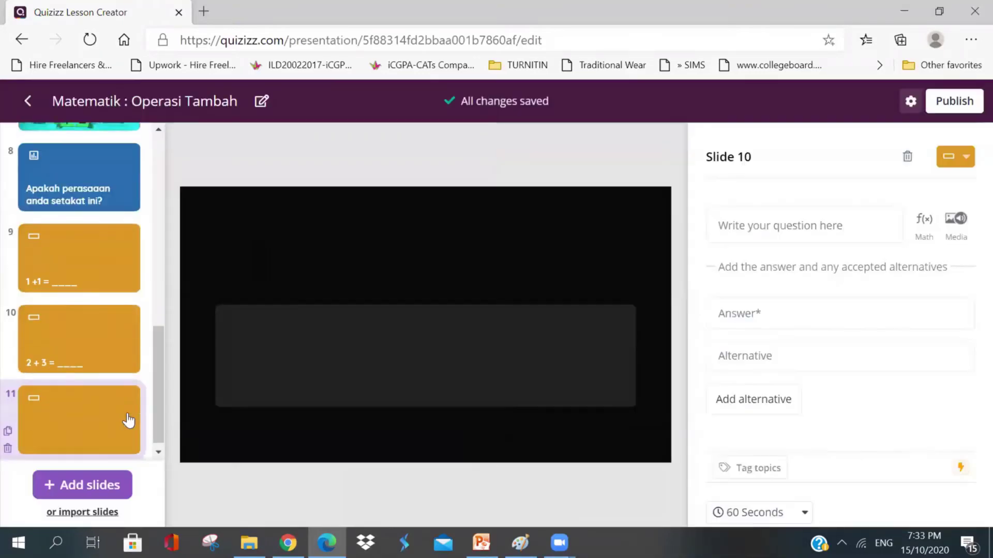
{"action": "left_click", "coordinate": [743, 224]}
{"action": "type", "text": "7+"}
{"action": "key", "text": "BackSpace"}
{"action": "type", "text": "+ 1 +"}
{"action": "key", "text": "BackSpace"}
{"action": "type", "text": "= ______"}
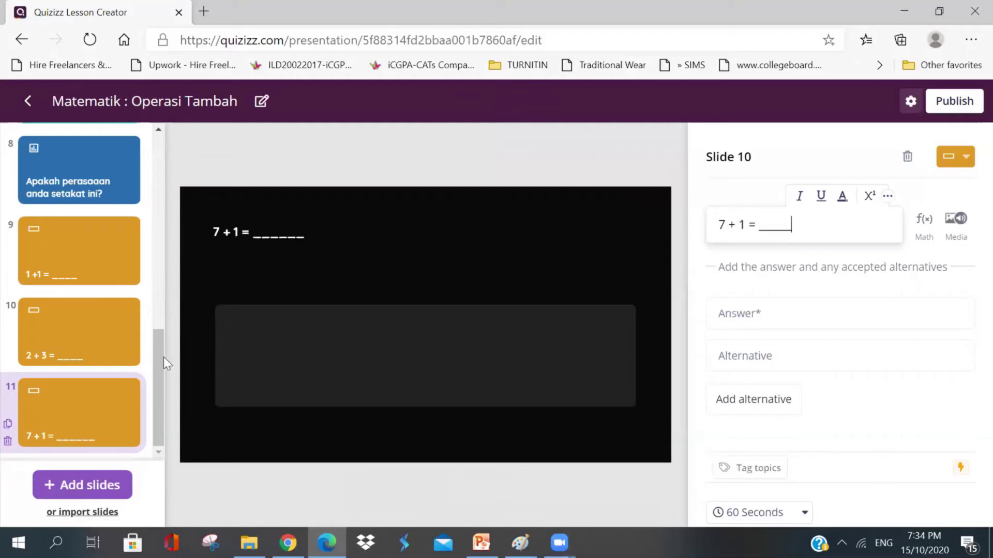
{"action": "left_click", "coordinate": [772, 310]}
{"action": "type", "text": "8"}
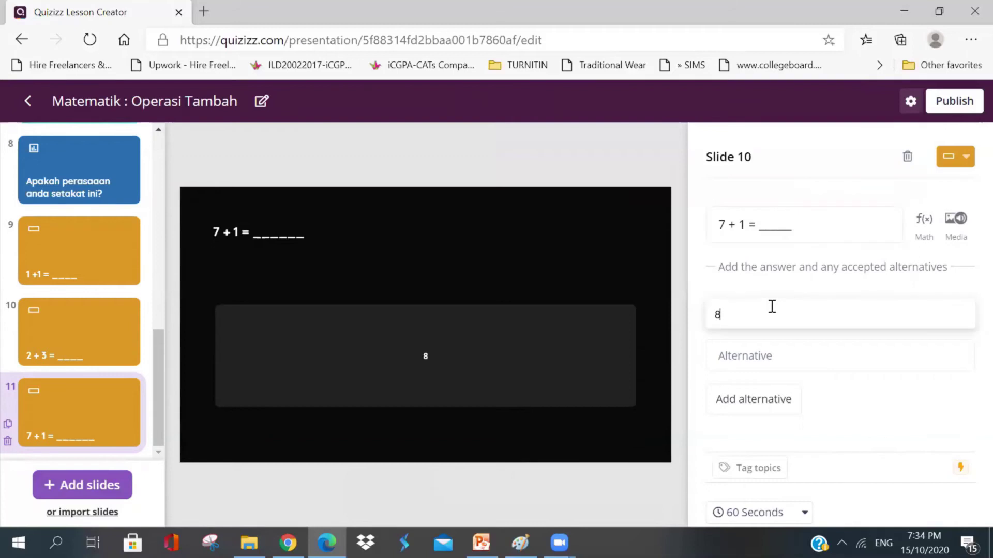
Step: Add a Title and Subtitle slide after the 7 + 1 question slide
{"action": "left_click", "coordinate": [71, 487]}
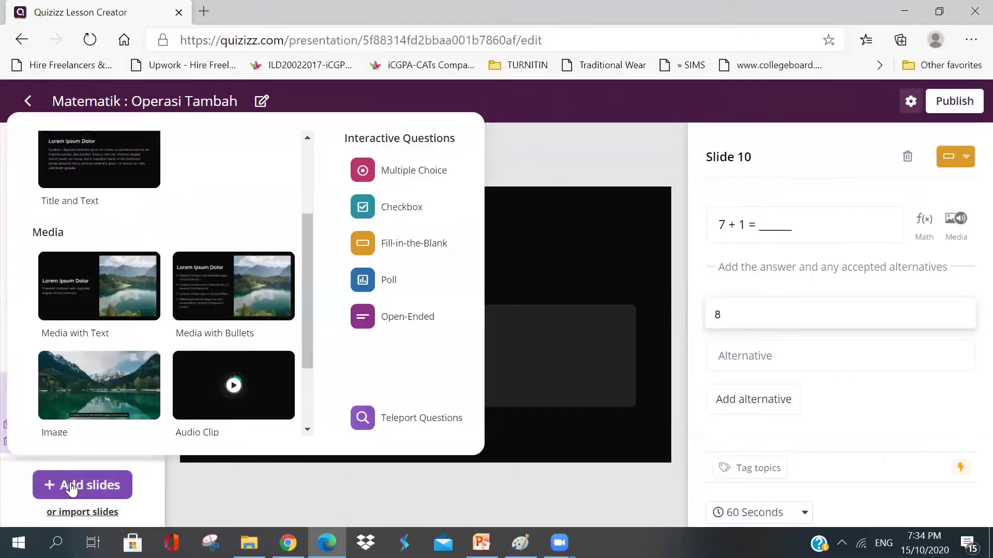
{"action": "scroll", "coordinate": [151, 343], "scroll_direction": "down", "scroll_amount": 2}
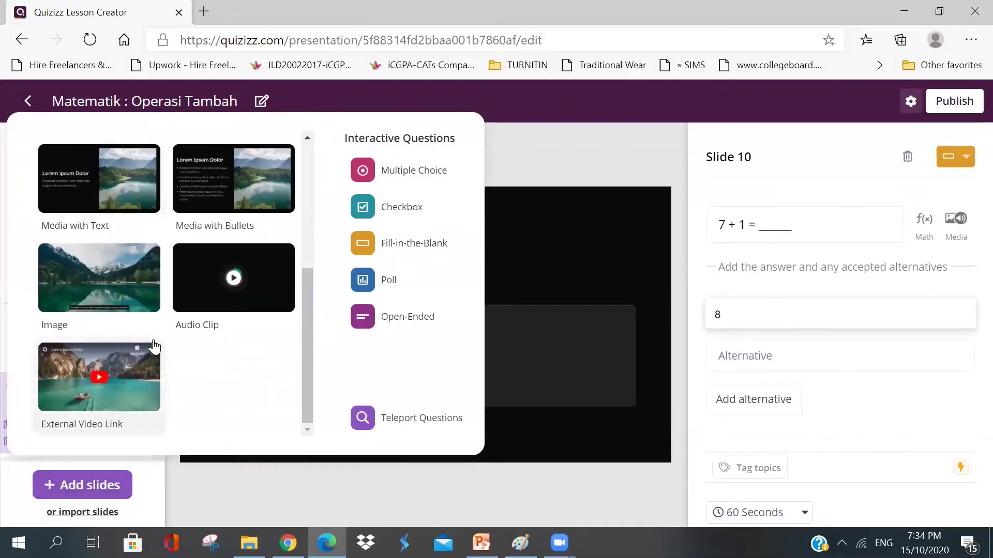
{"action": "scroll", "coordinate": [184, 333], "scroll_direction": "up", "scroll_amount": 1}
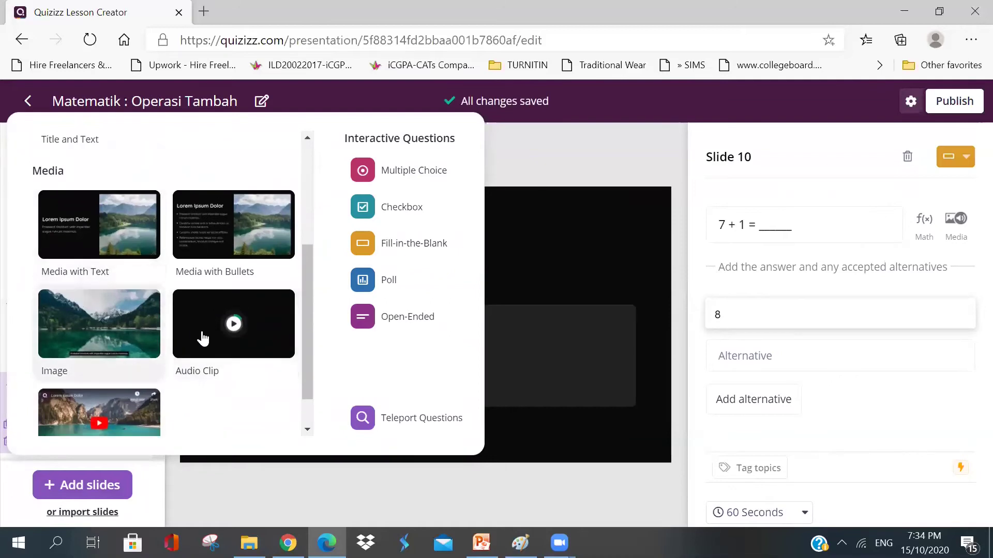
{"action": "scroll", "coordinate": [227, 328], "scroll_direction": "down", "scroll_amount": 1}
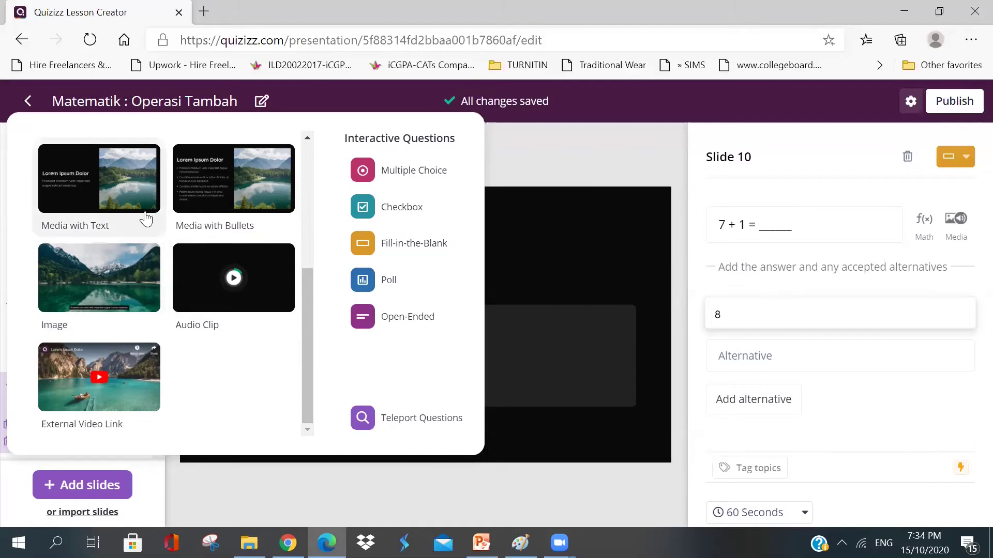
{"action": "scroll", "coordinate": [93, 209], "scroll_direction": "up", "scroll_amount": 3}
{"action": "scroll", "coordinate": [93, 209], "scroll_direction": "up", "scroll_amount": 2}
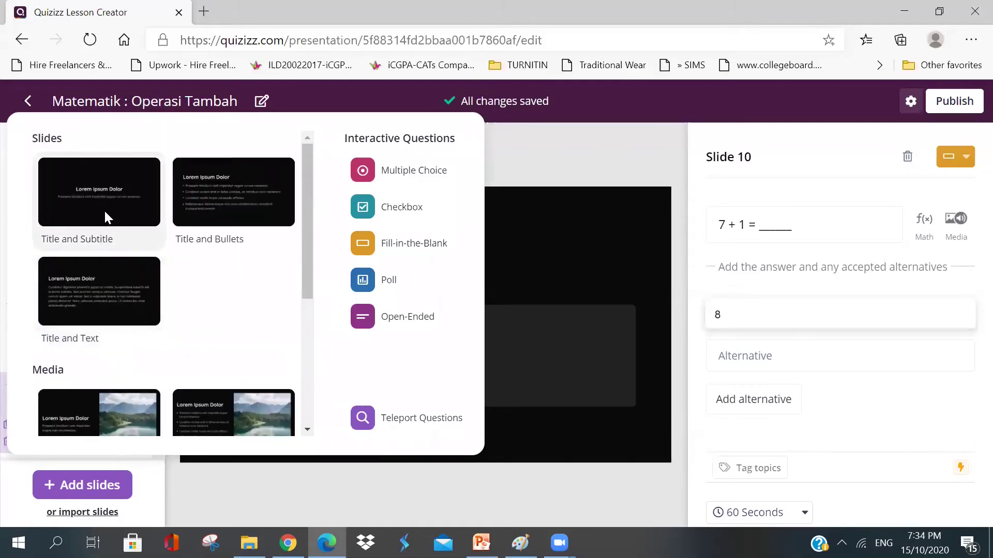
{"action": "left_click", "coordinate": [104, 211]}
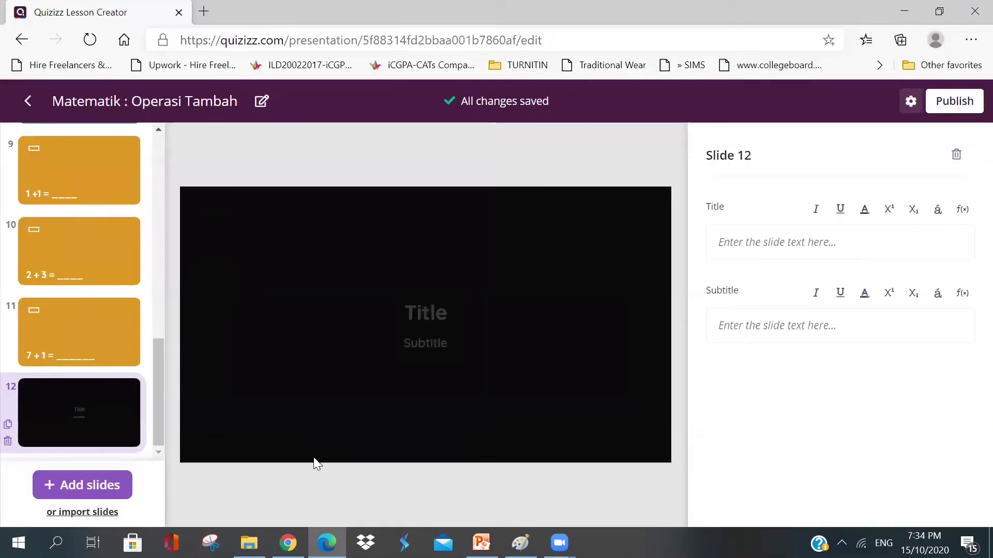
Step: Title the new slide "Tahniah... anda semakin memahami topik hari ini"
{"action": "left_click", "coordinate": [849, 247]}
{"action": "type", "text": "Tah"}
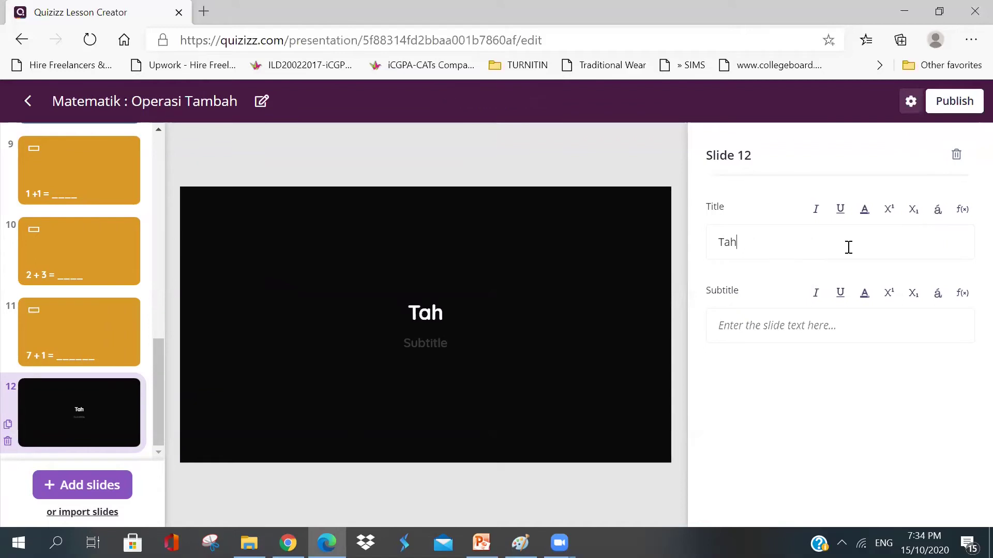
{"action": "type", "text": "niah."}
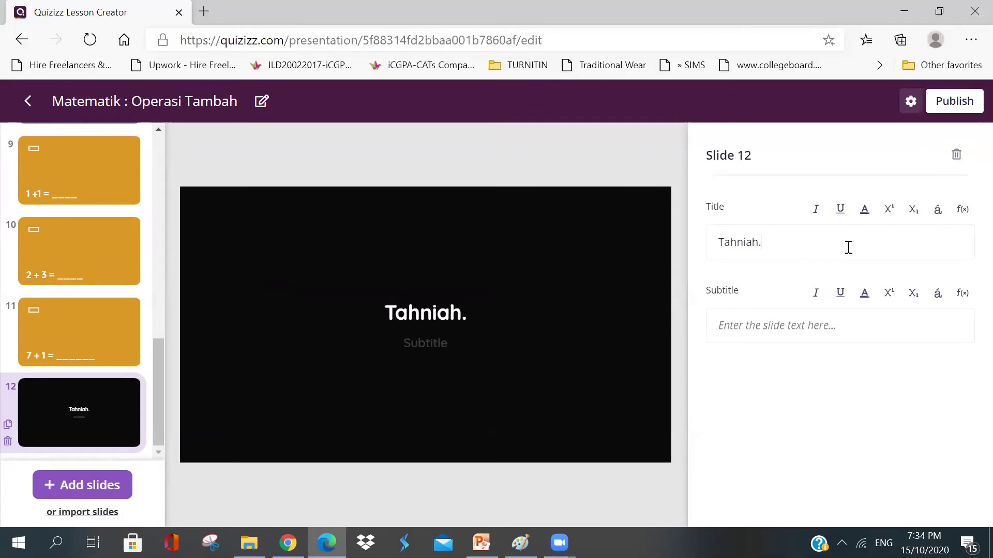
{"action": "type", "text": ".. anda se"}
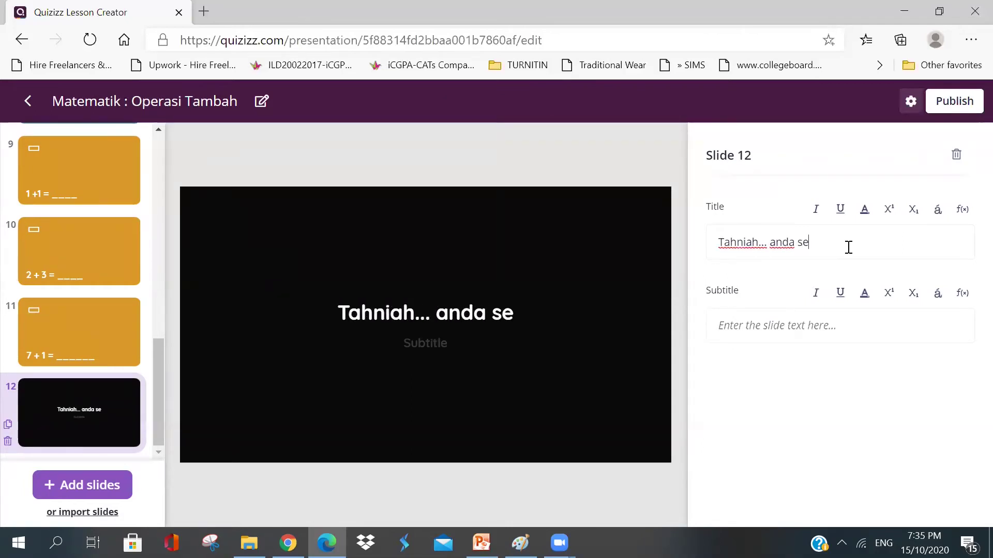
{"action": "type", "text": "makin "}
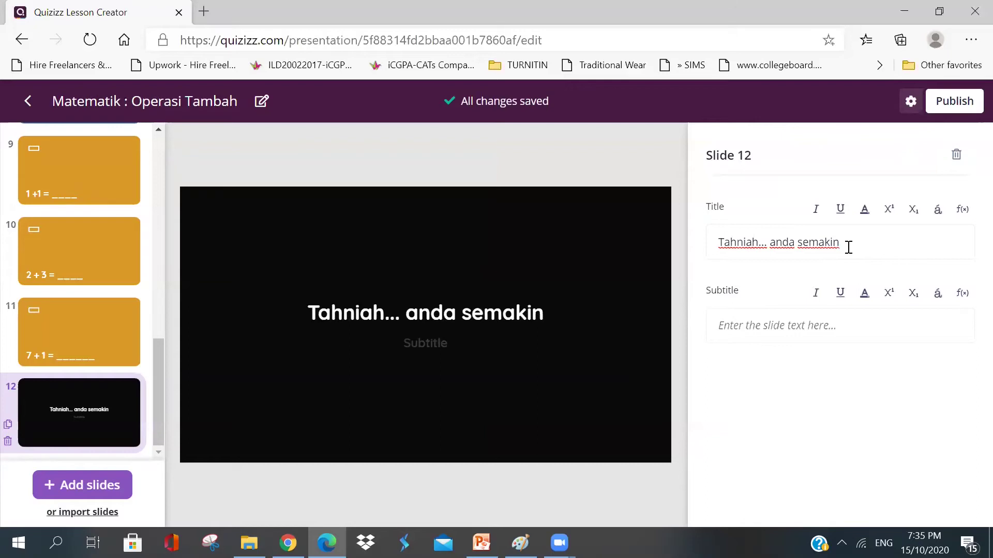
{"action": "type", "text": "m"}
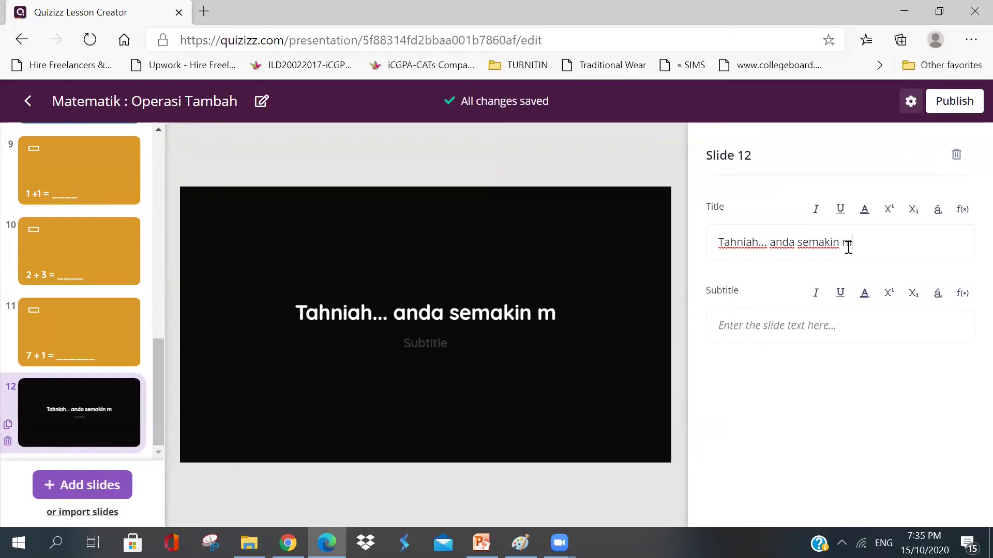
{"action": "type", "text": "emahami "}
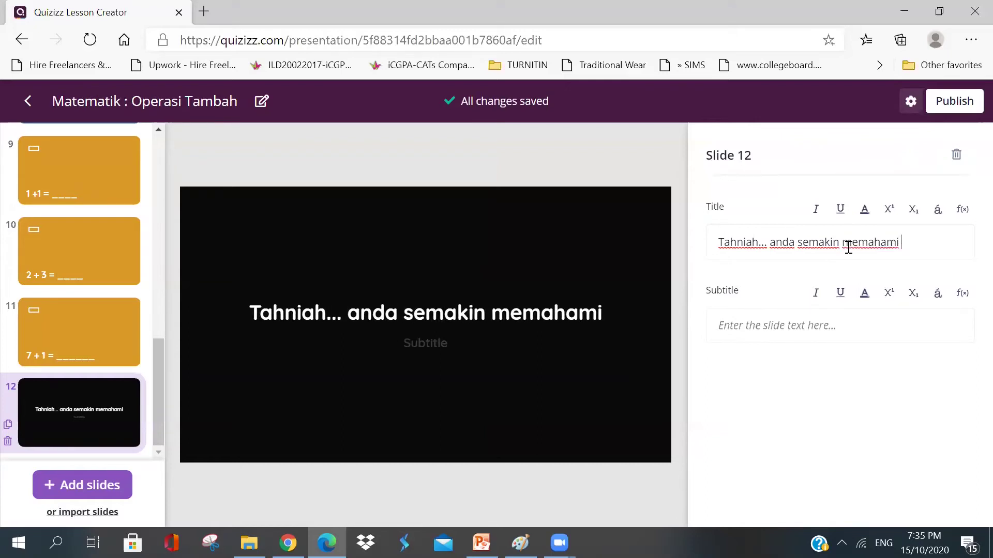
{"action": "type", "text": "topik "}
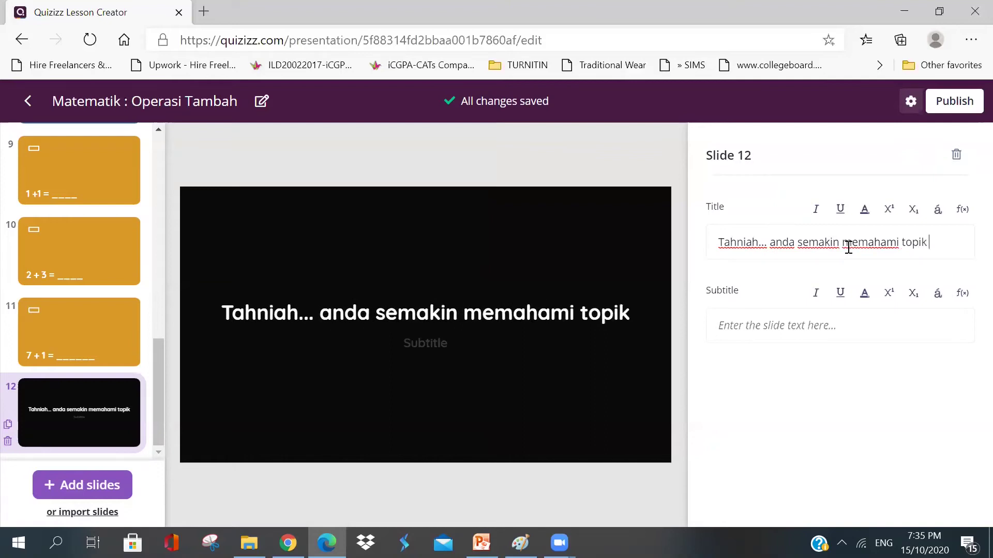
{"action": "type", "text": "hari ini"}
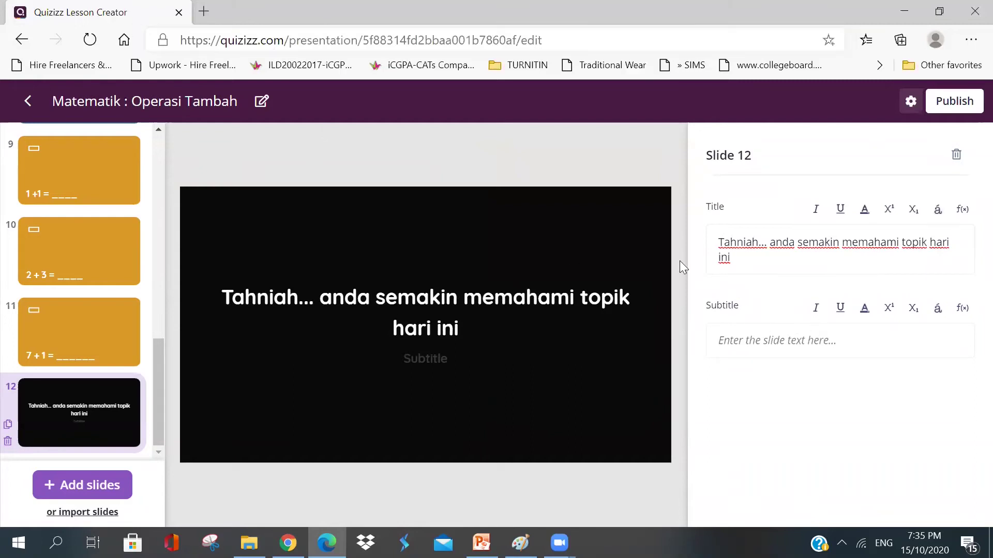
Step: Add an Open-Ended question slide asking "Apakah cadangan untuk kelas akan datang?" after the congratulations slide
{"action": "left_click", "coordinate": [73, 488]}
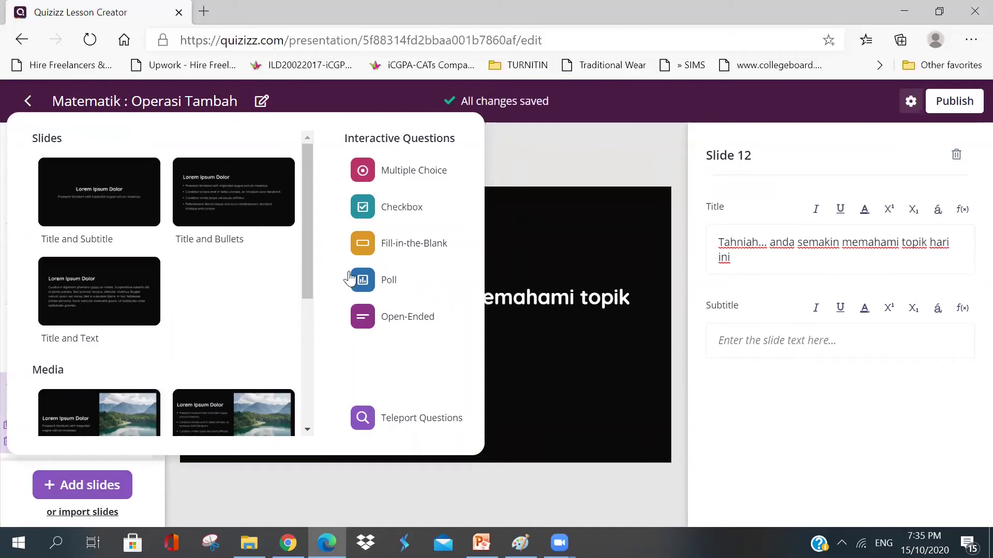
{"action": "left_click", "coordinate": [379, 320]}
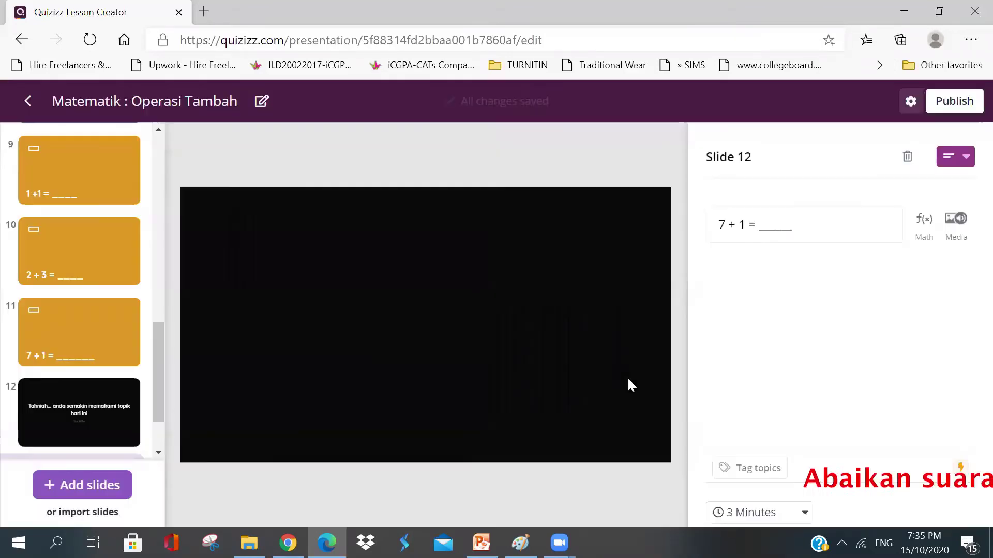
{"action": "left_click", "coordinate": [758, 231]}
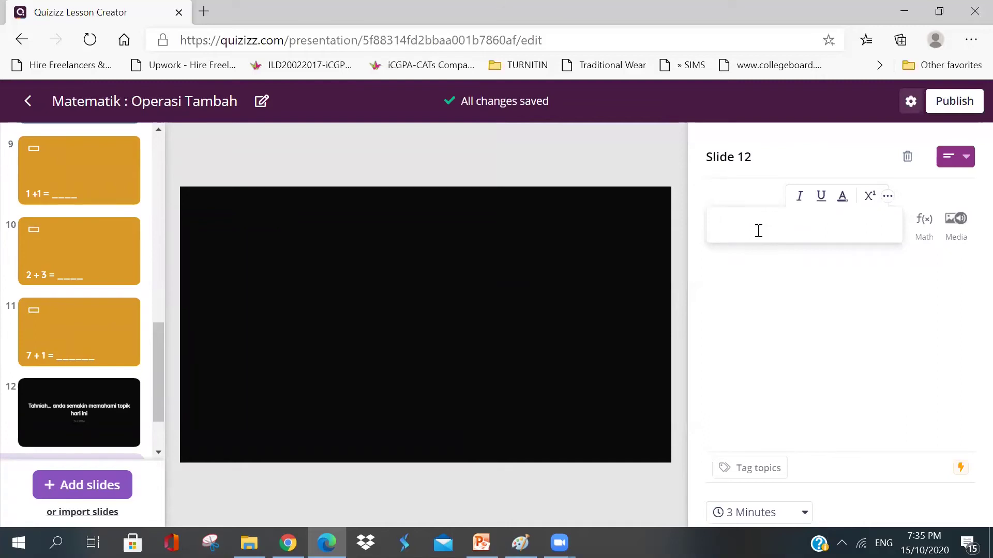
{"action": "type", "text": "Apakah cadangan u"}
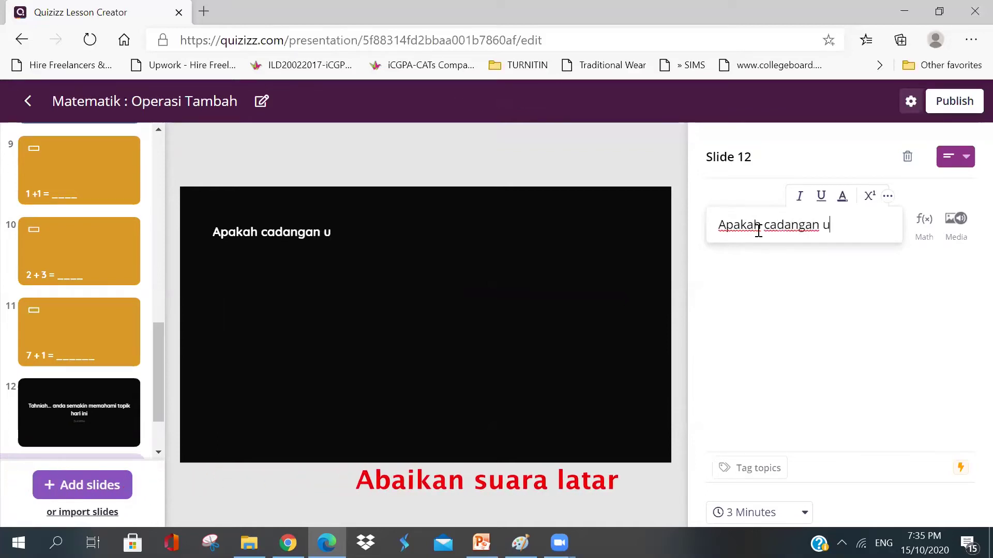
{"action": "type", "text": "ntuk kelas aka"}
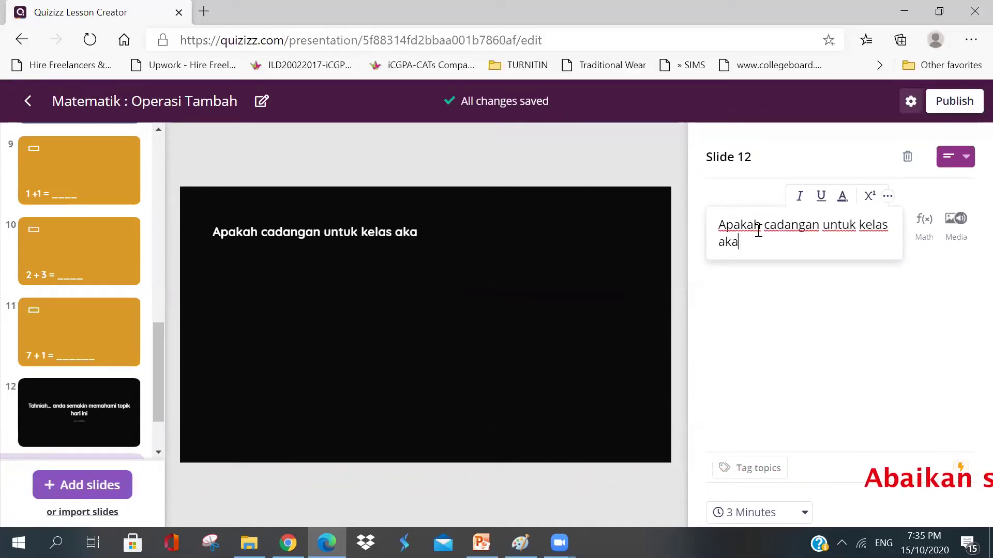
{"action": "type", "text": "n datang?"}
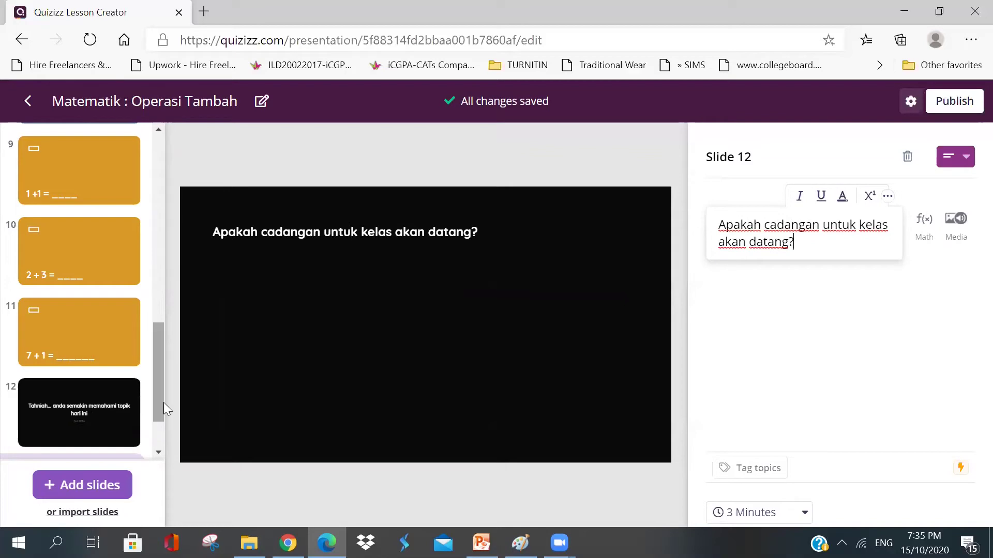
Step: Add a closing Title and Subtitle slide titled "Terima Kasih" after the open-ended question
{"action": "scroll", "coordinate": [156, 413], "scroll_direction": "down", "scroll_amount": 2}
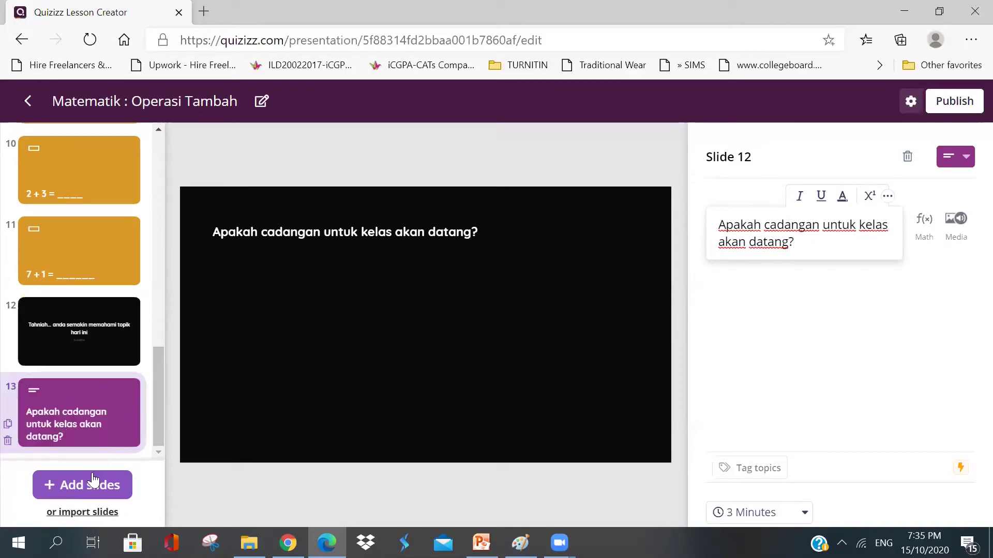
{"action": "left_click", "coordinate": [86, 494]}
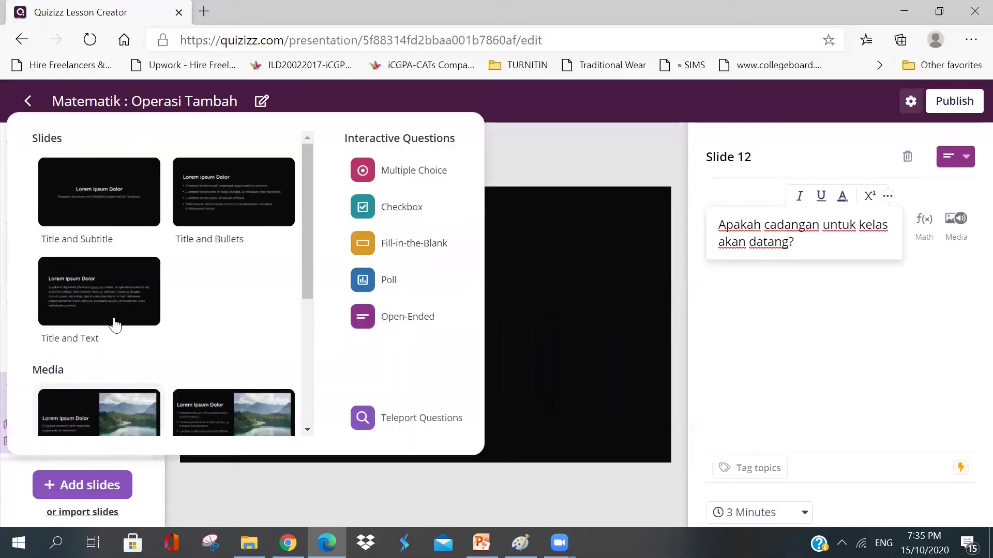
{"action": "left_click", "coordinate": [63, 198]}
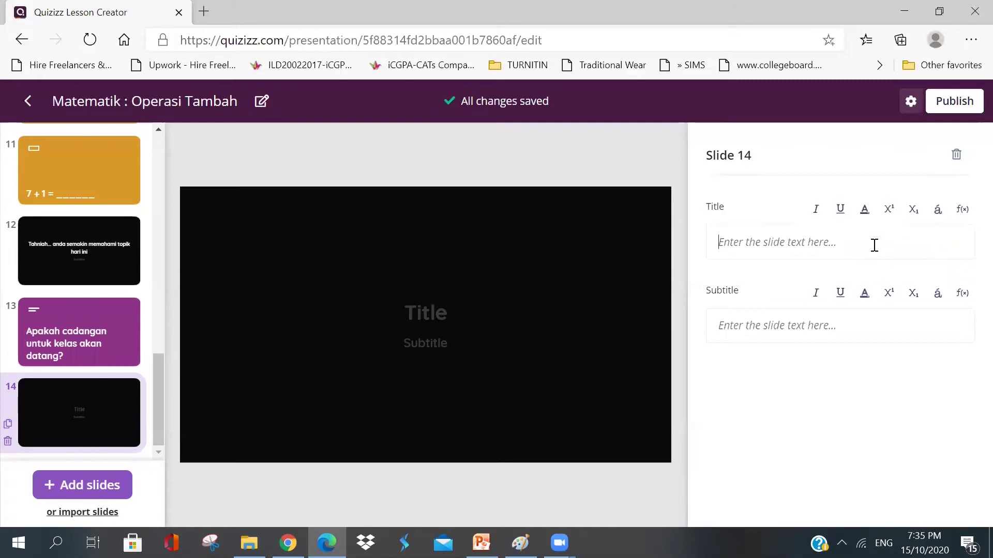
{"action": "left_click", "coordinate": [874, 245]}
{"action": "type", "text": "Terima "}
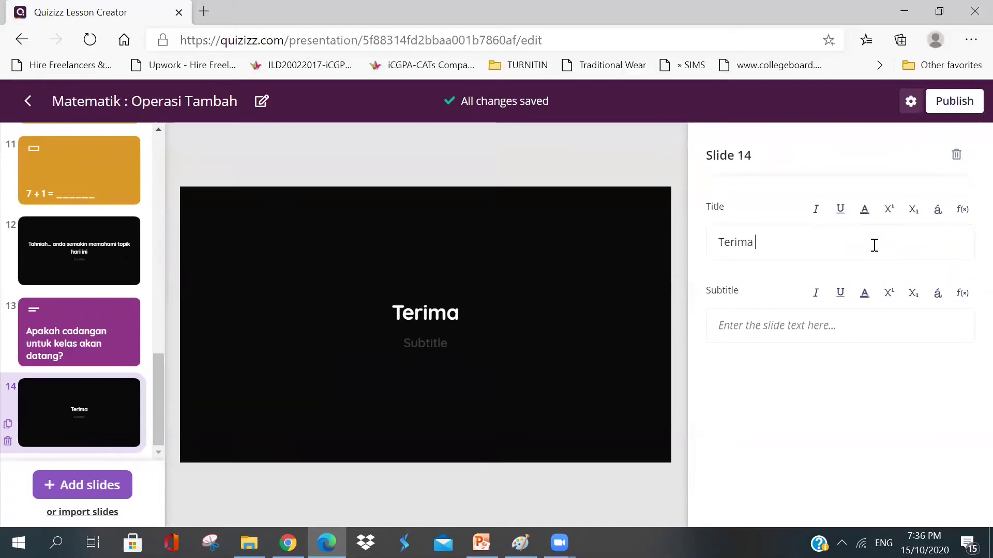
{"action": "type", "text": "Kasih"}
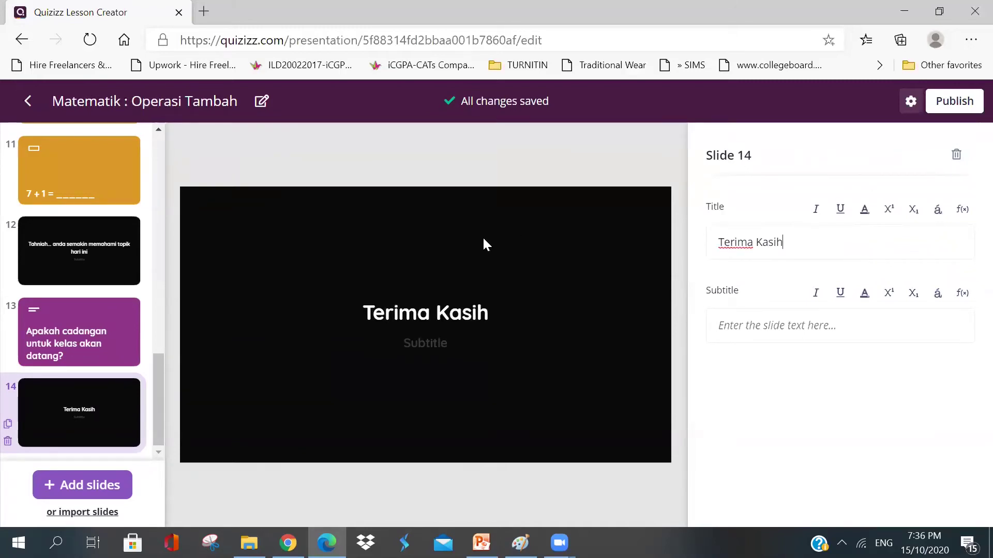
Step: Review the lesson's slides in order, from the intro slide through the open-ended question
{"action": "scroll", "coordinate": [112, 368], "scroll_direction": "up", "scroll_amount": 10}
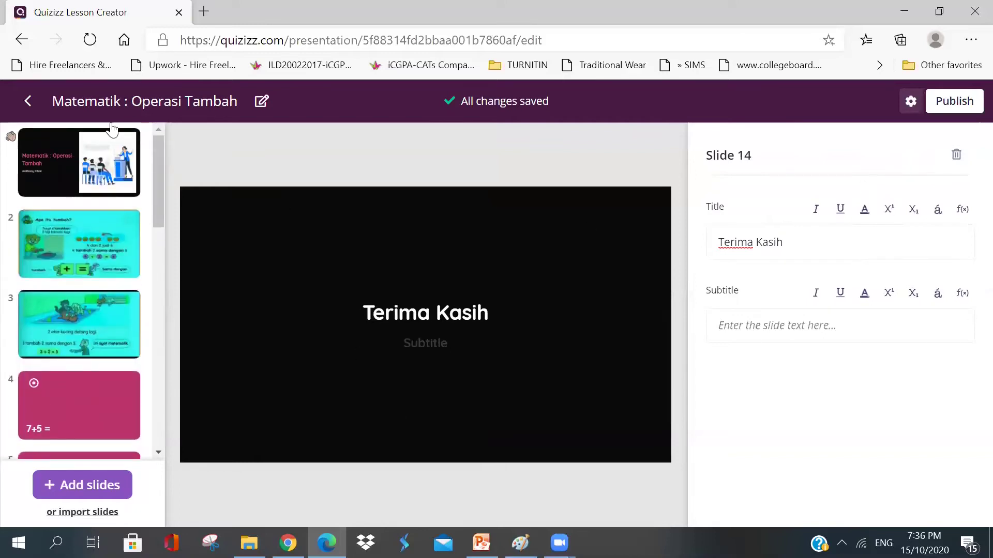
{"action": "left_click", "coordinate": [42, 163]}
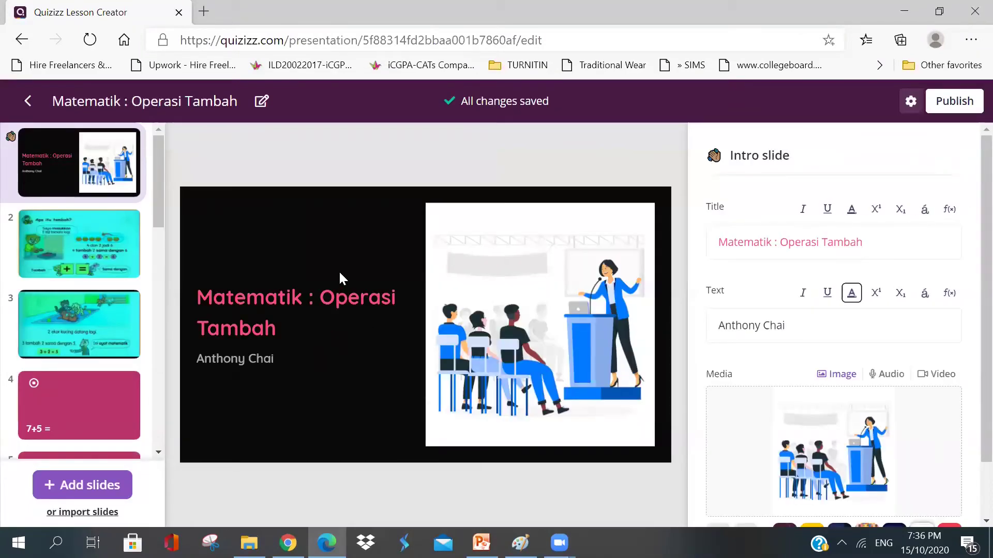
{"action": "left_click", "coordinate": [82, 261]}
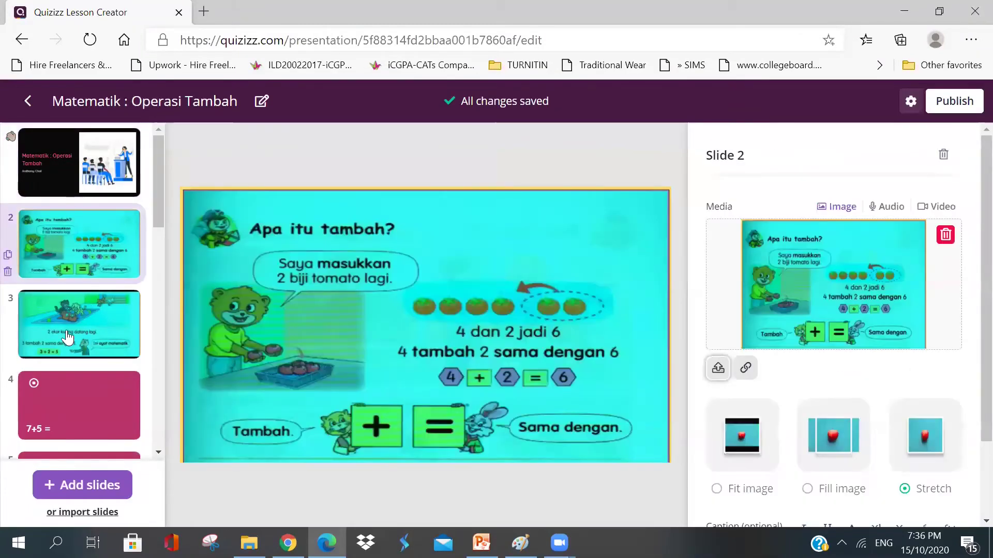
{"action": "left_click", "coordinate": [71, 322]}
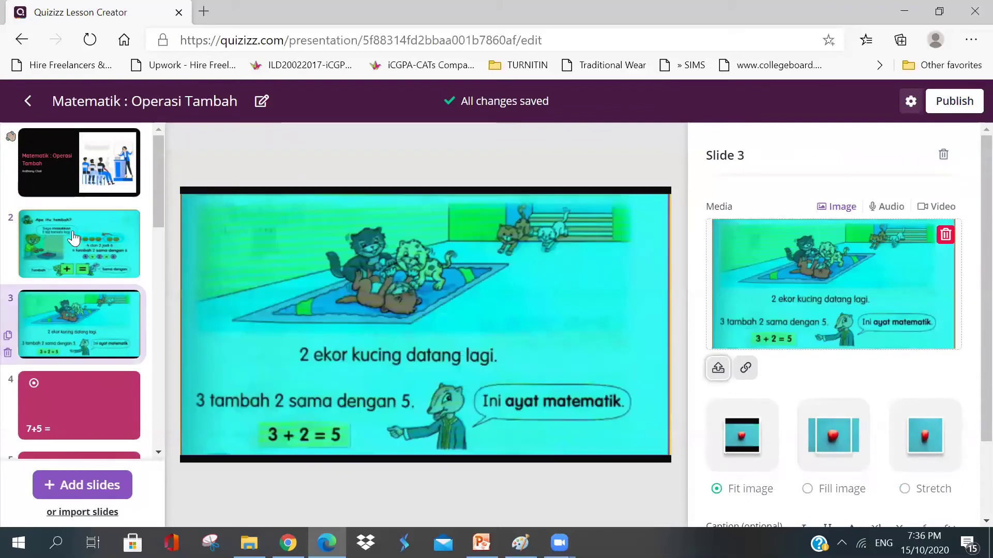
{"action": "left_click", "coordinate": [73, 240]}
{"action": "left_click", "coordinate": [74, 327]}
{"action": "scroll", "coordinate": [71, 328], "scroll_direction": "down", "scroll_amount": 1}
{"action": "left_click", "coordinate": [71, 357]}
{"action": "left_click", "coordinate": [72, 430]}
{"action": "scroll", "coordinate": [73, 430], "scroll_direction": "down", "scroll_amount": 2}
{"action": "left_click", "coordinate": [84, 437]}
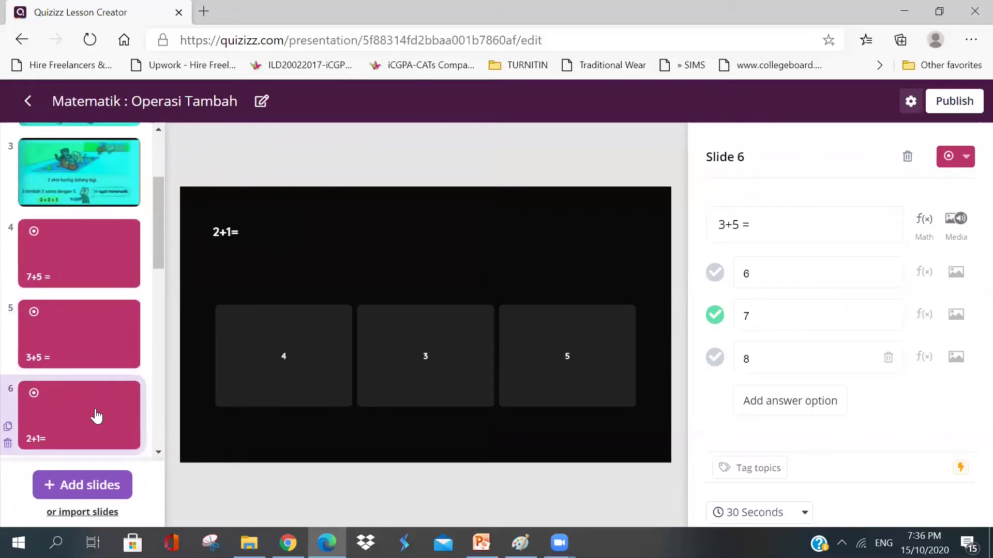
{"action": "scroll", "coordinate": [101, 403], "scroll_direction": "down", "scroll_amount": 3}
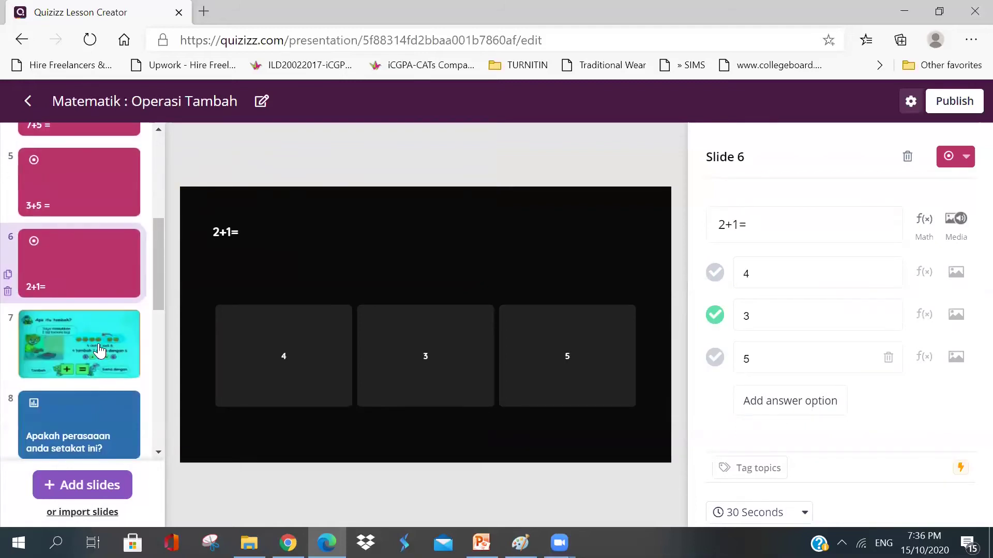
{"action": "left_click", "coordinate": [100, 352]}
{"action": "scroll", "coordinate": [100, 352], "scroll_direction": "down", "scroll_amount": 3}
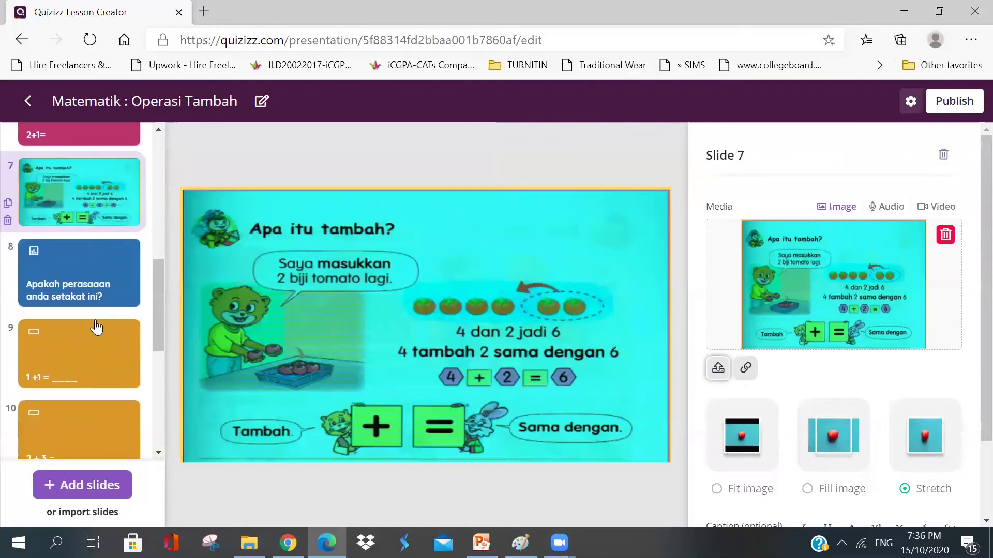
{"action": "left_click", "coordinate": [94, 274]}
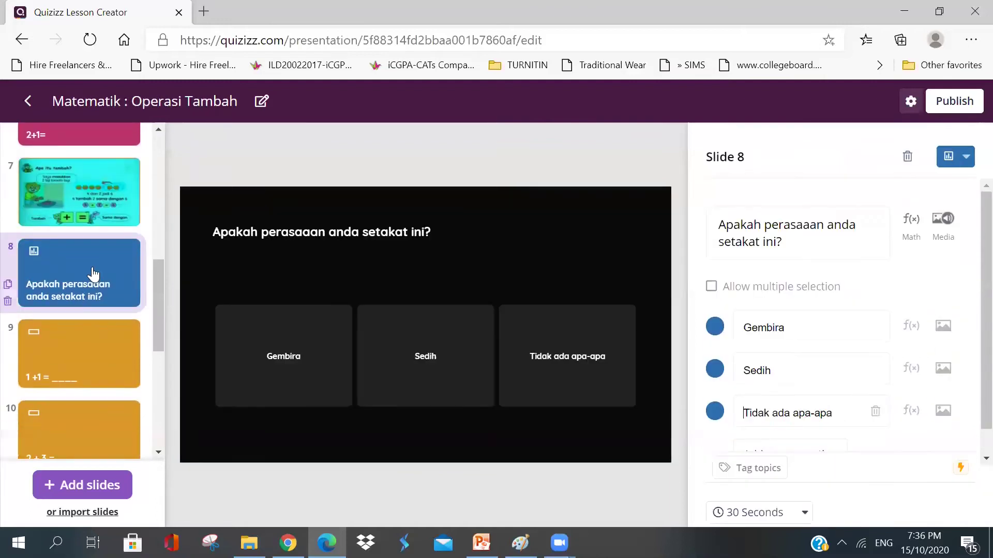
{"action": "left_click", "coordinate": [80, 363]}
{"action": "left_click", "coordinate": [78, 443]}
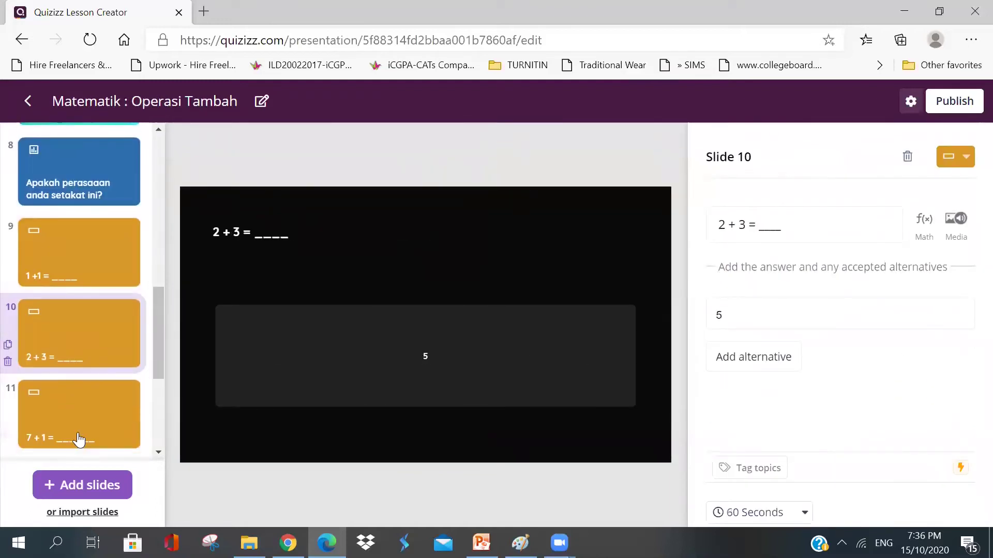
{"action": "left_click", "coordinate": [78, 440]}
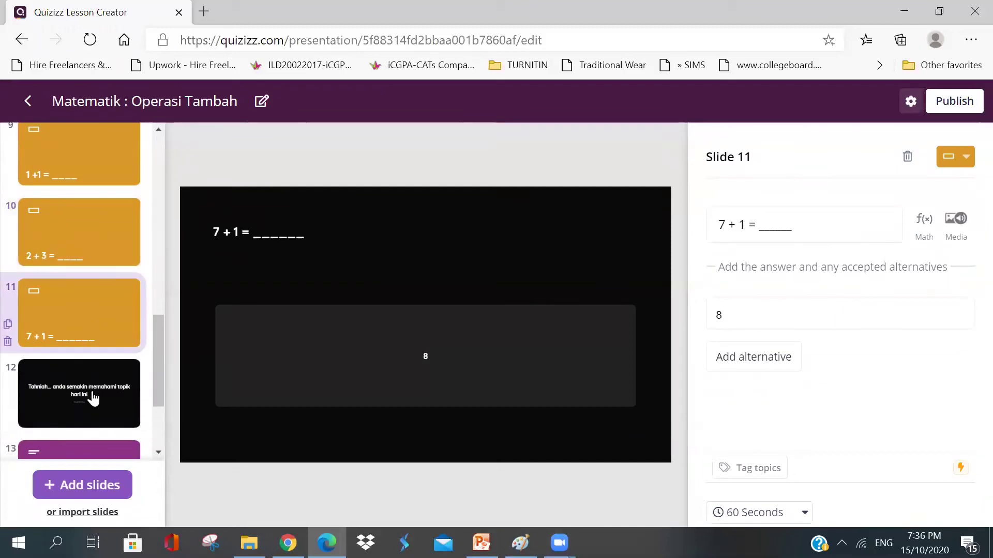
{"action": "left_click", "coordinate": [93, 398]}
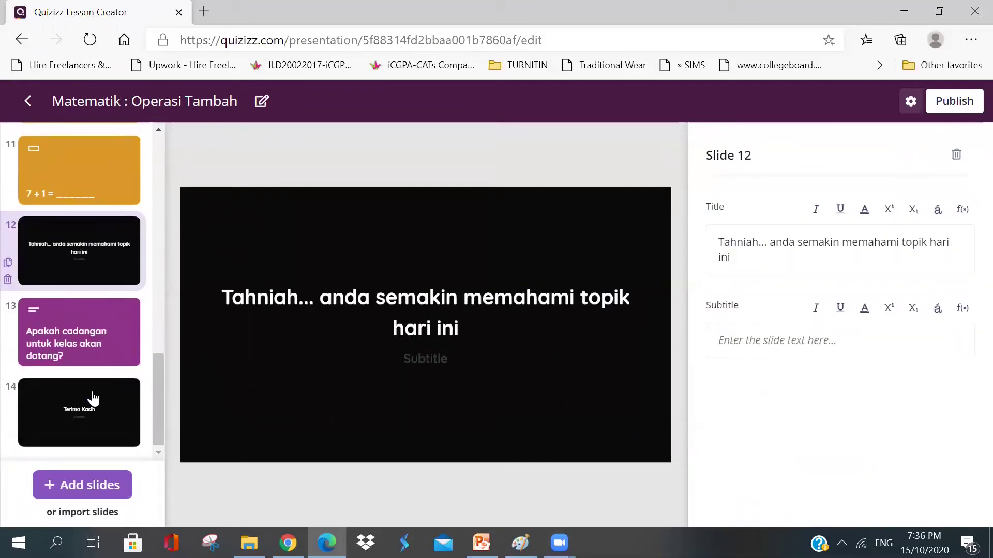
{"action": "left_click", "coordinate": [101, 336]}
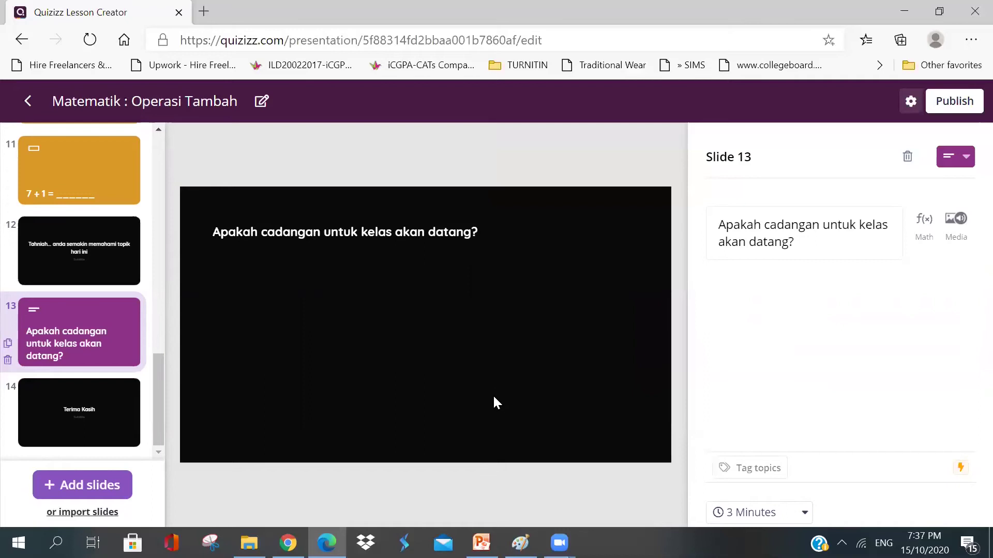
Step: Open the lesson's publishing details and set the language to Malay
{"action": "left_click", "coordinate": [940, 103]}
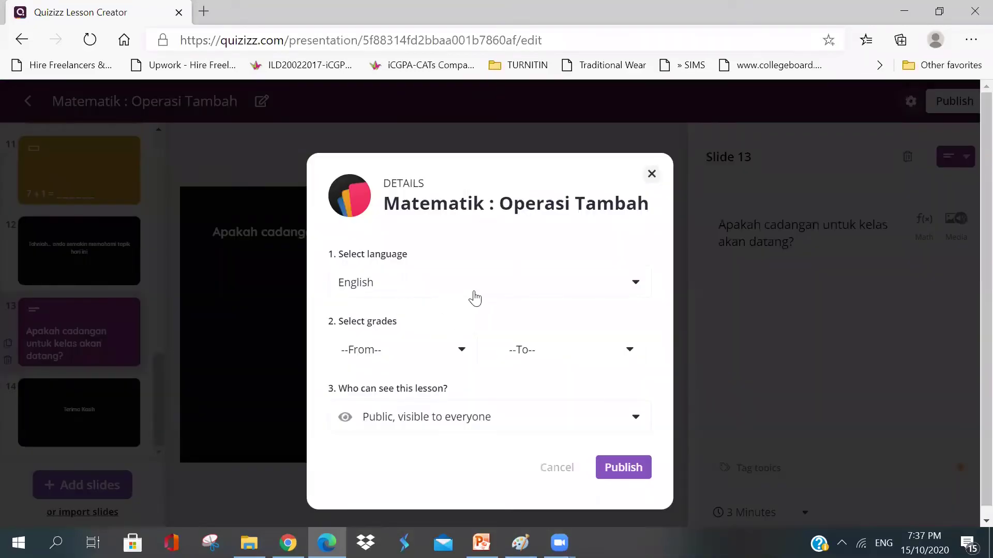
{"action": "left_click", "coordinate": [472, 296]}
{"action": "scroll", "coordinate": [455, 372], "scroll_direction": "down", "scroll_amount": 1}
{"action": "scroll", "coordinate": [447, 416], "scroll_direction": "down", "scroll_amount": 10}
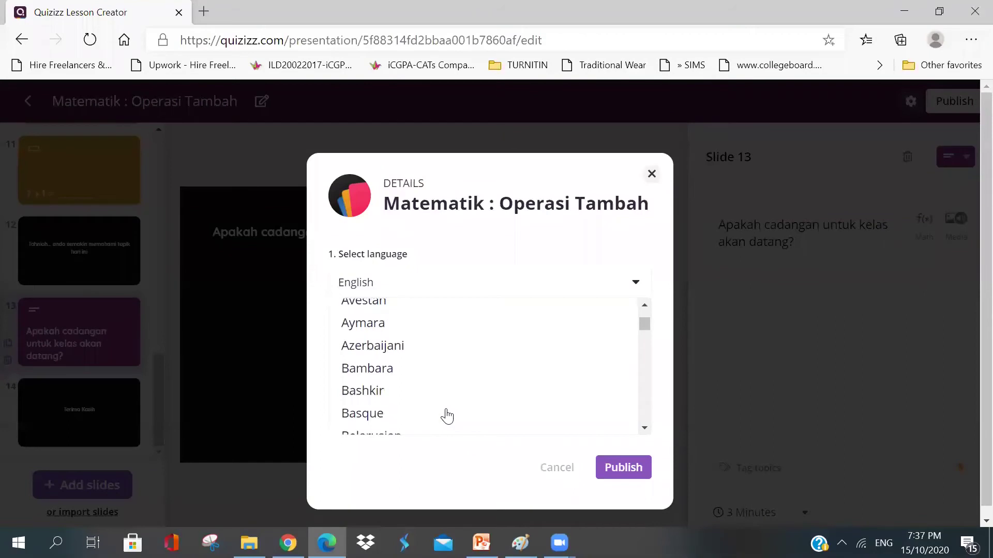
{"action": "scroll", "coordinate": [447, 416], "scroll_direction": "down", "scroll_amount": 12}
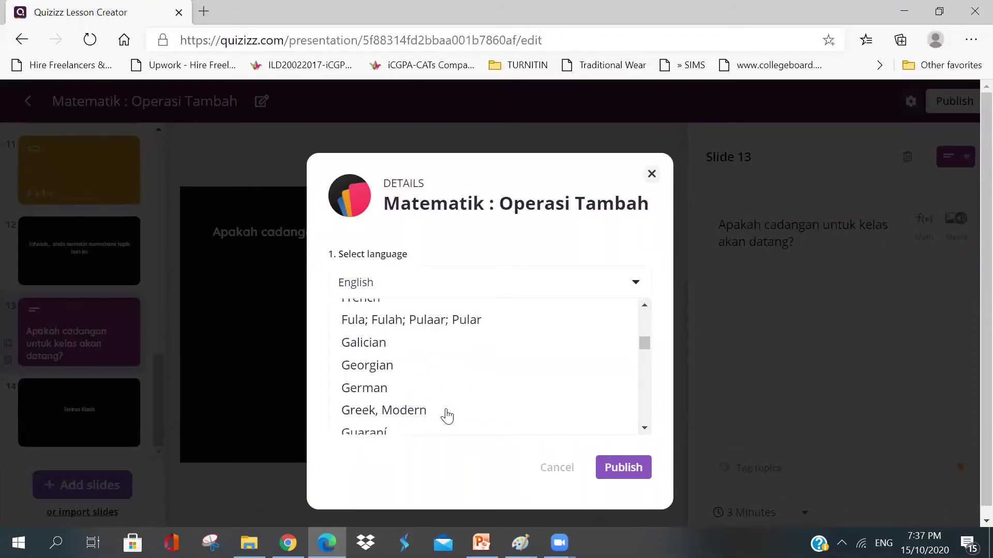
{"action": "scroll", "coordinate": [447, 416], "scroll_direction": "down", "scroll_amount": 8}
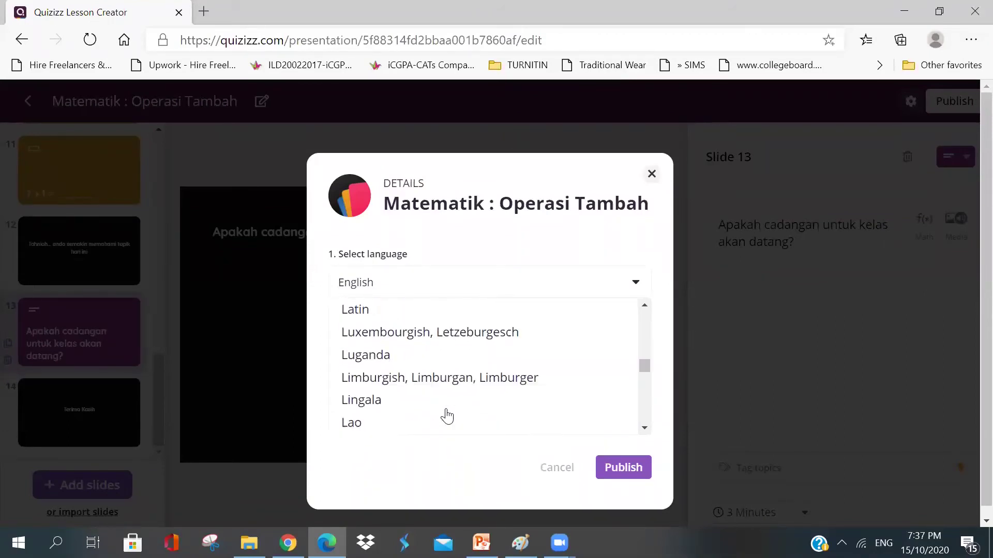
{"action": "left_click", "coordinate": [397, 317]}
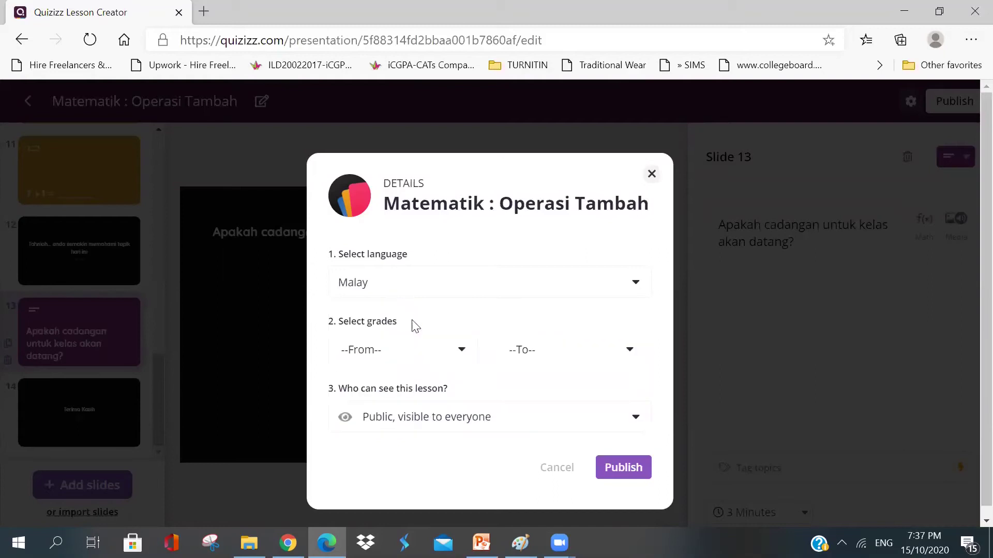
Step: Publish the lesson for 1st grade with its visibility set to "Private, visible to you"
{"action": "left_click", "coordinate": [391, 355]}
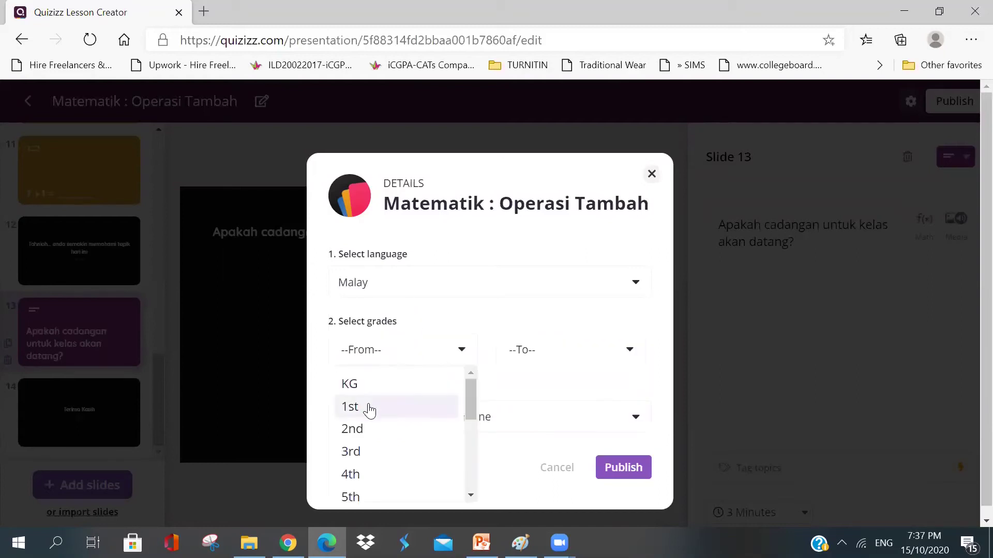
{"action": "left_click", "coordinate": [367, 408]}
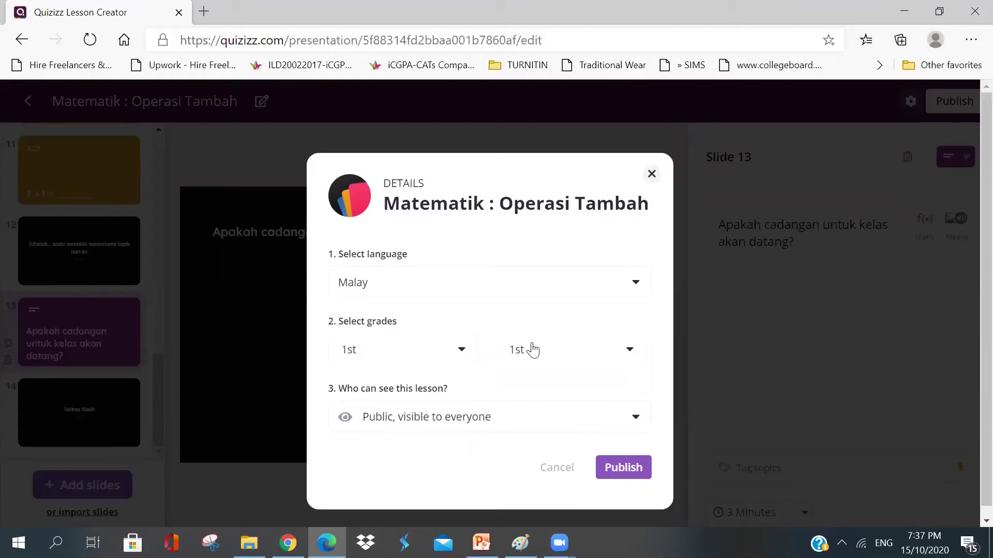
{"action": "left_click", "coordinate": [597, 420]}
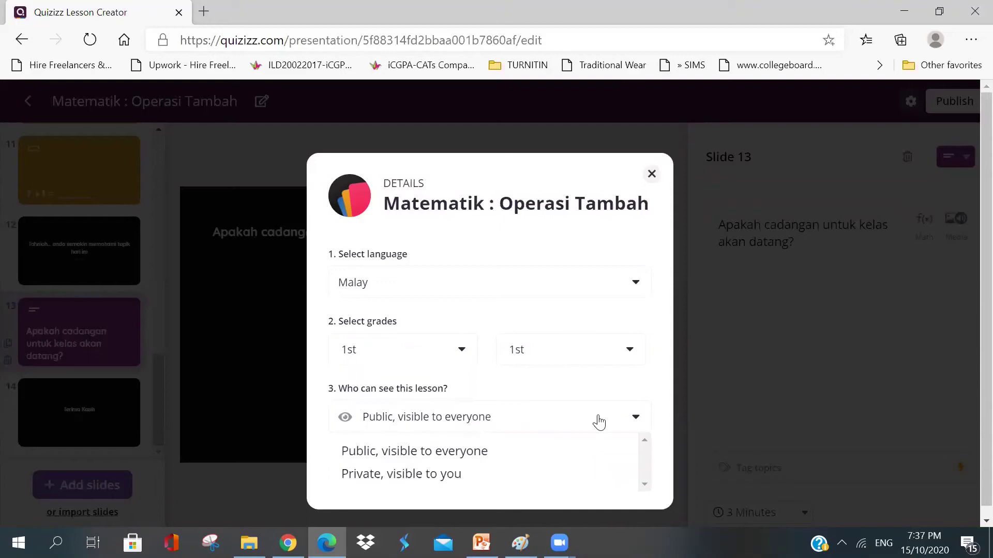
{"action": "left_click", "coordinate": [477, 483]}
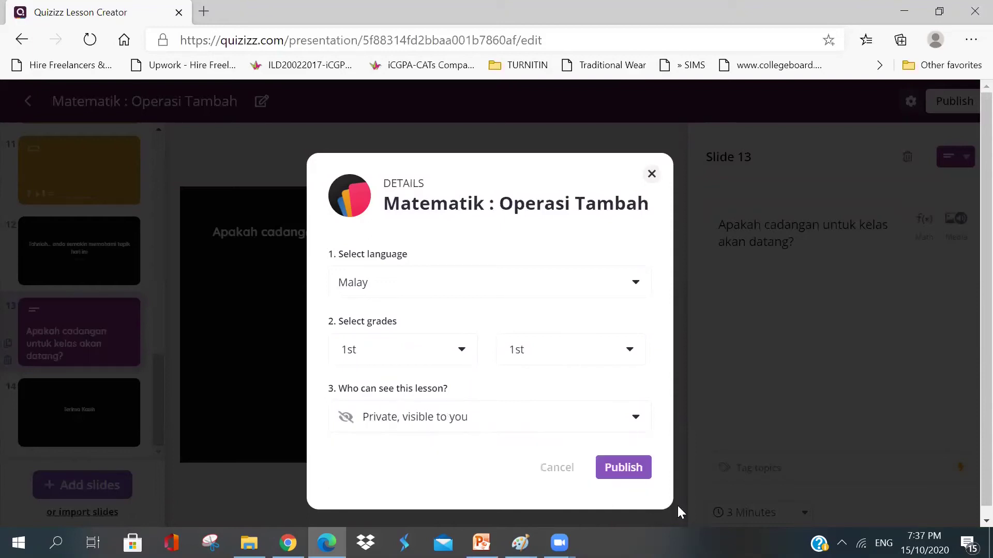
{"action": "left_click", "coordinate": [623, 467]}
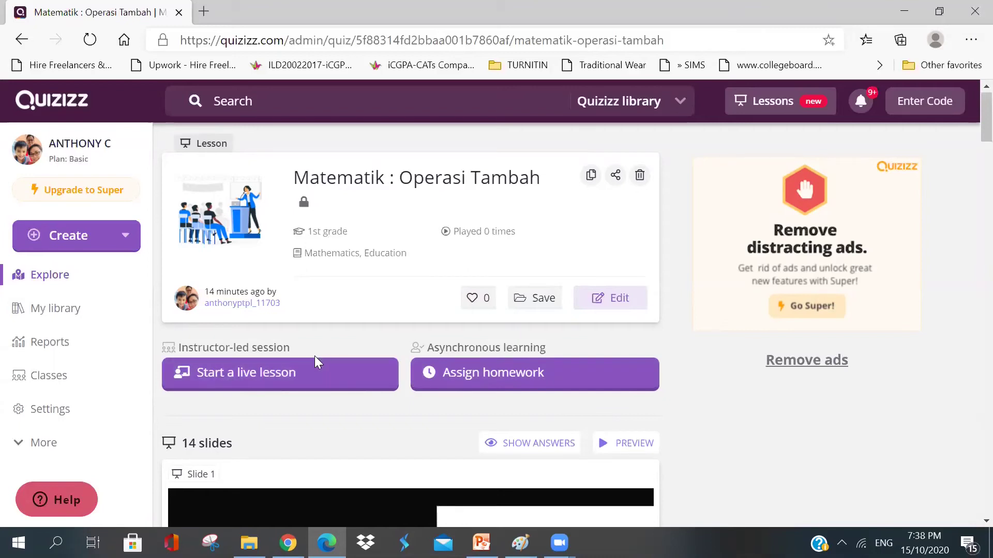
Step: Start a live instructor-led session of the published lesson and present it with the current settings
{"action": "left_click", "coordinate": [304, 377]}
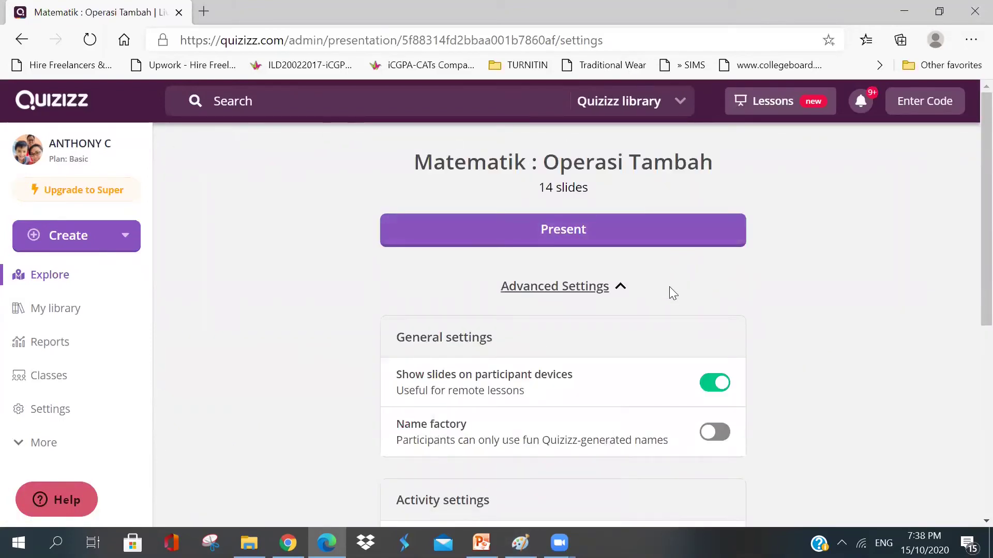
{"action": "left_click", "coordinate": [587, 233]}
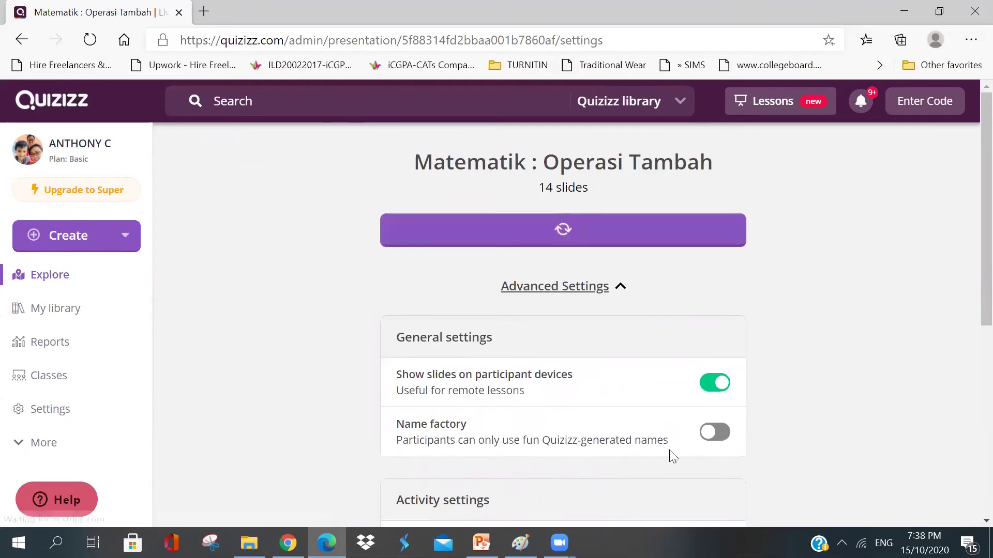
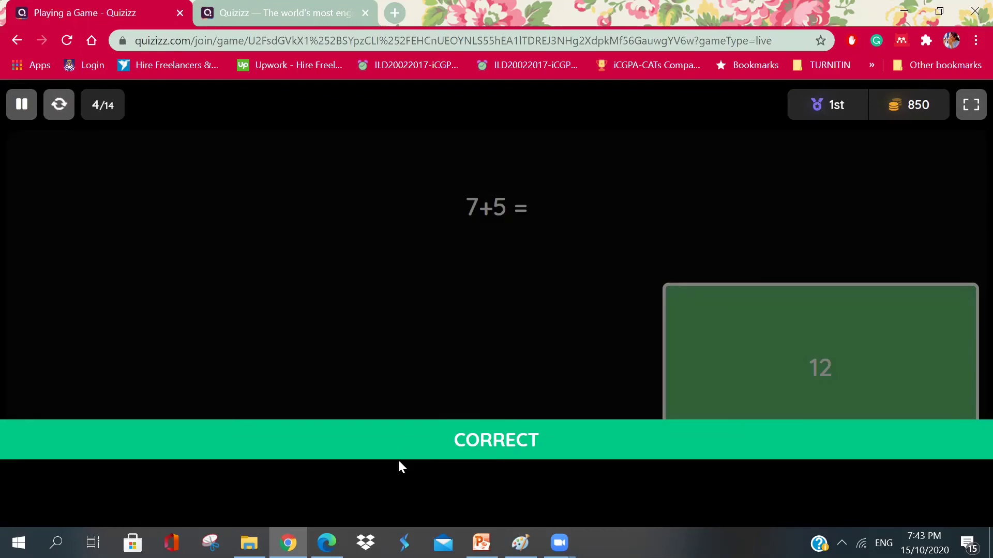
Step: Advance the lesson to slide 5 in the Edge presenter window and answer "3+5 =" with 8 in the Chrome participant window
{"action": "mouse_move", "coordinate": [326, 543]}
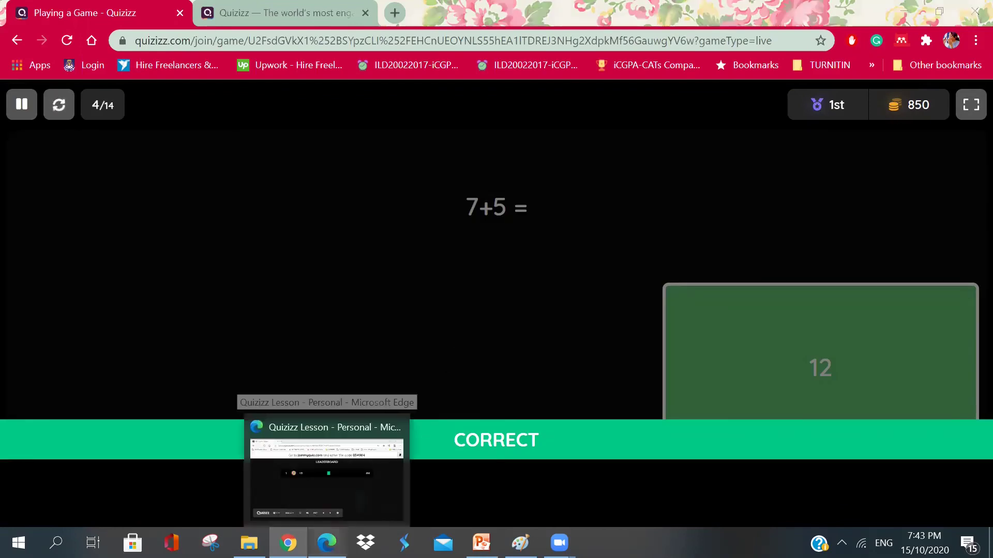
{"action": "left_click", "coordinate": [325, 465]}
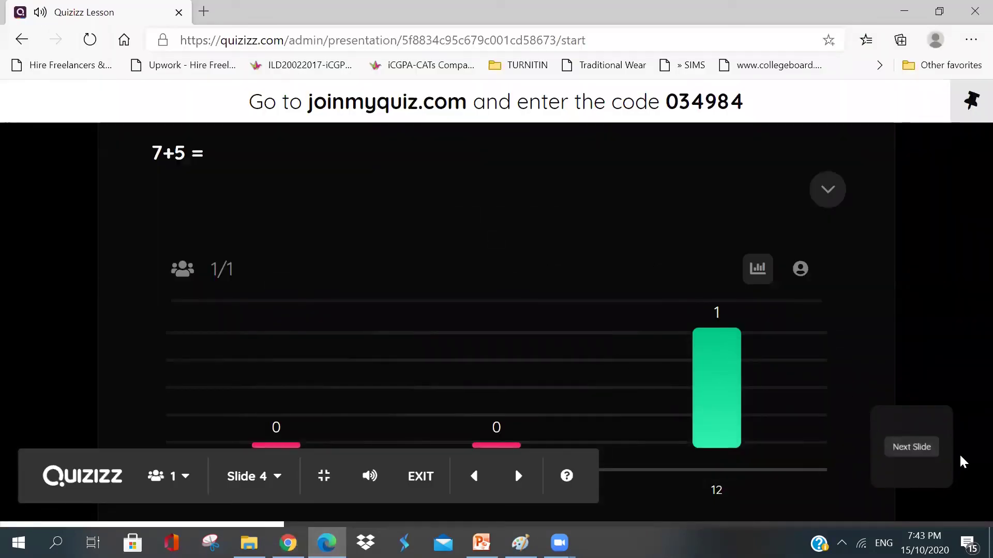
{"action": "left_click", "coordinate": [923, 456]}
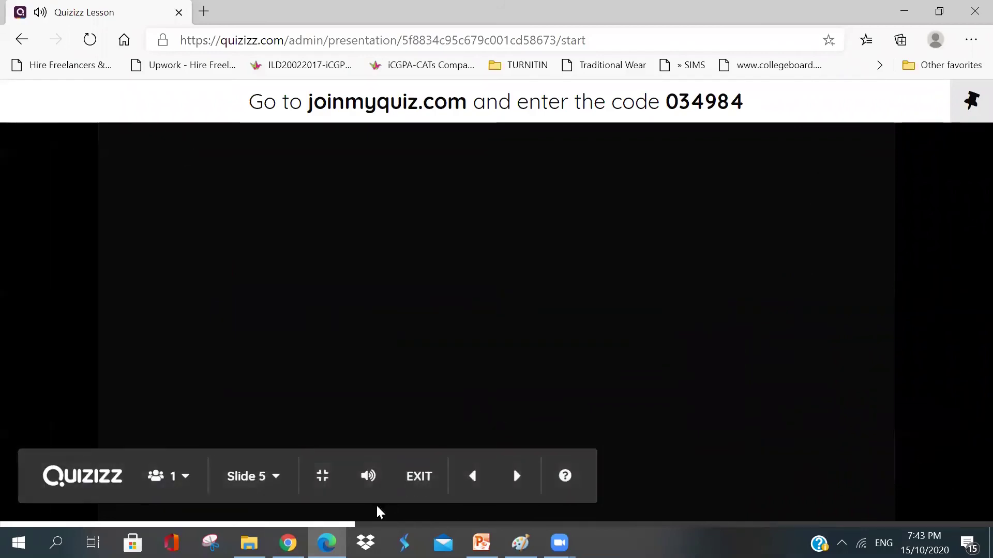
{"action": "key", "text": "alt+Tab"}
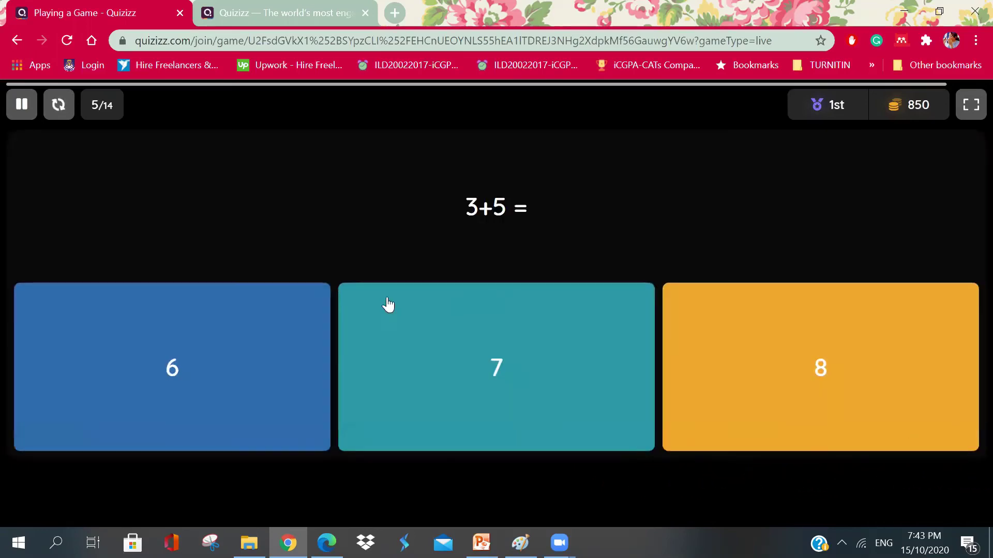
{"action": "left_click", "coordinate": [819, 354]}
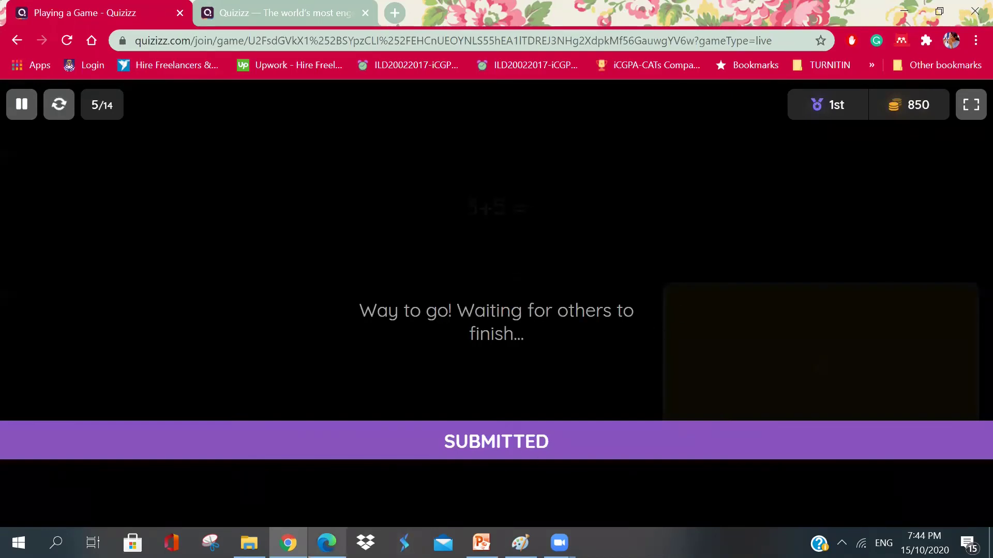
Step: Advance the Edge presentation to slide 6 and answer "2+1=" with 3 as the participant in Chrome
{"action": "left_click", "coordinate": [327, 543]}
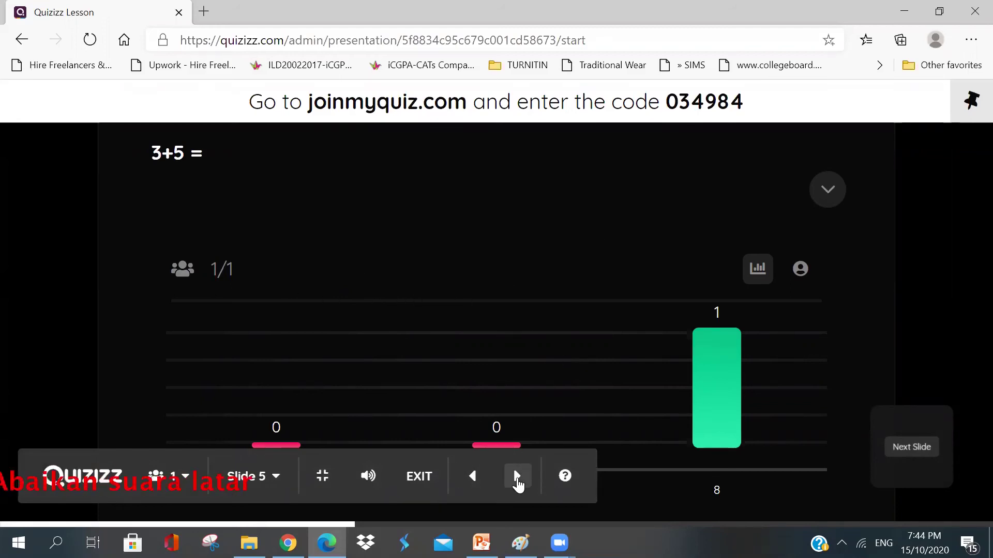
{"action": "left_click", "coordinate": [902, 449]}
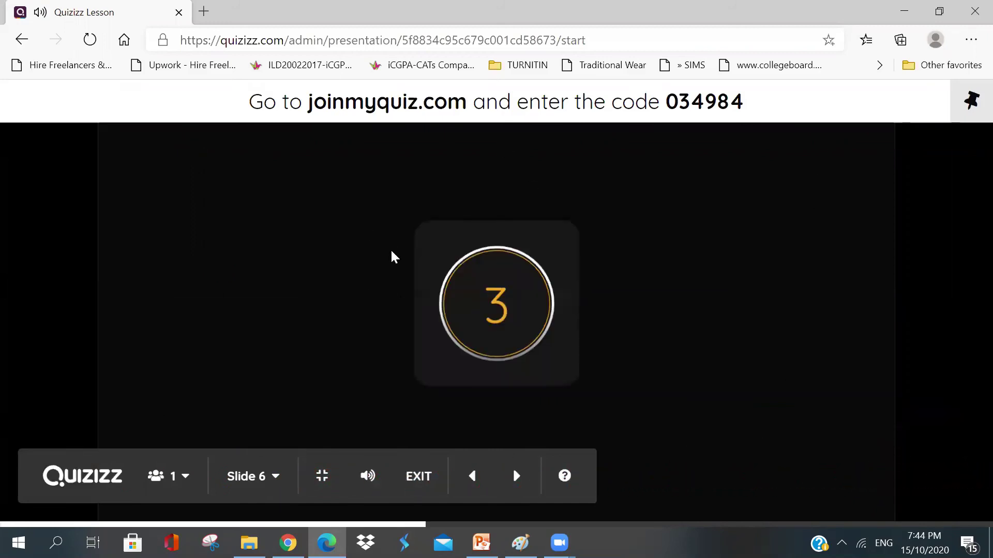
{"action": "left_click", "coordinate": [288, 543]}
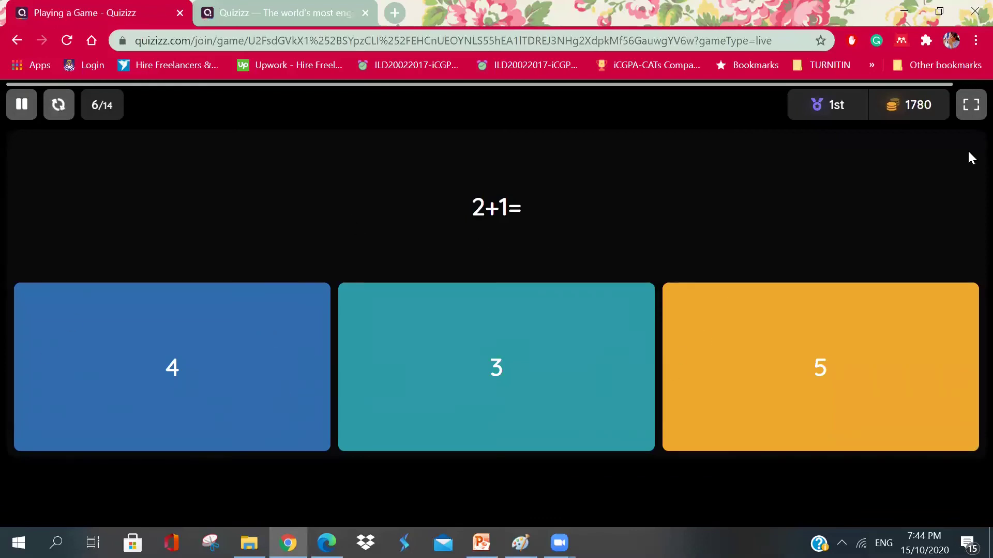
{"action": "left_click", "coordinate": [473, 371]}
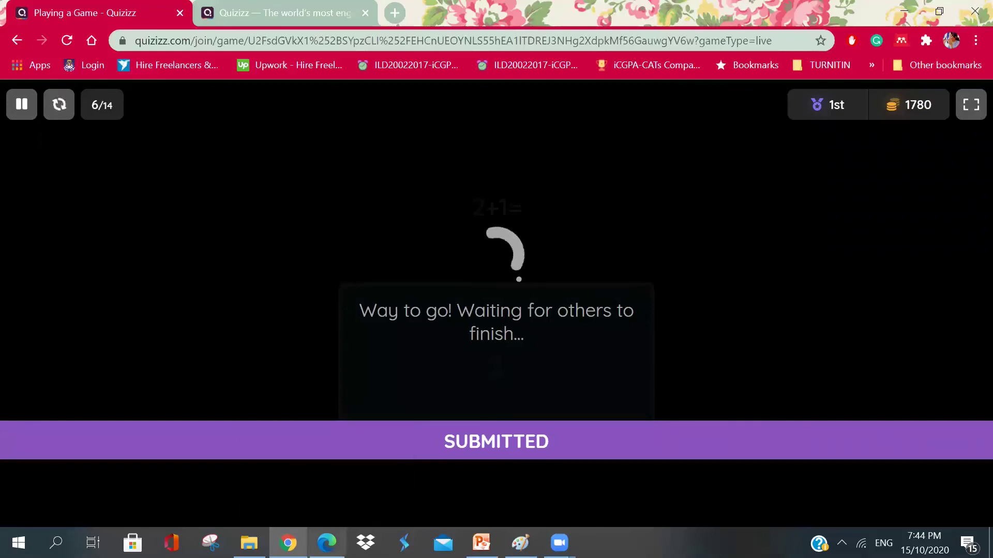
Step: End the "2+1=" question in the Edge presenter window, show the "Apa itu tambah?" slide, and continue to the slide 8 poll
{"action": "left_click", "coordinate": [326, 543]}
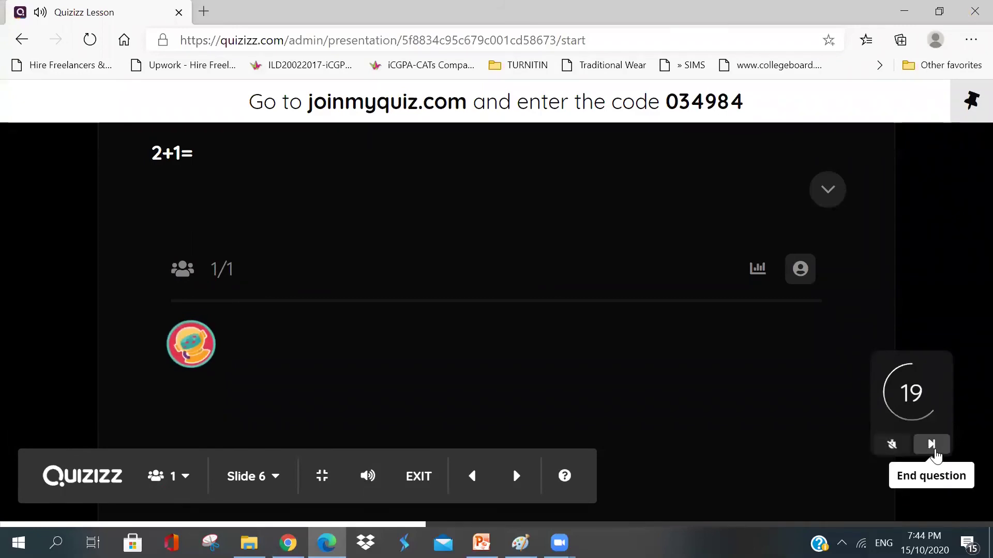
{"action": "left_click", "coordinate": [933, 449]}
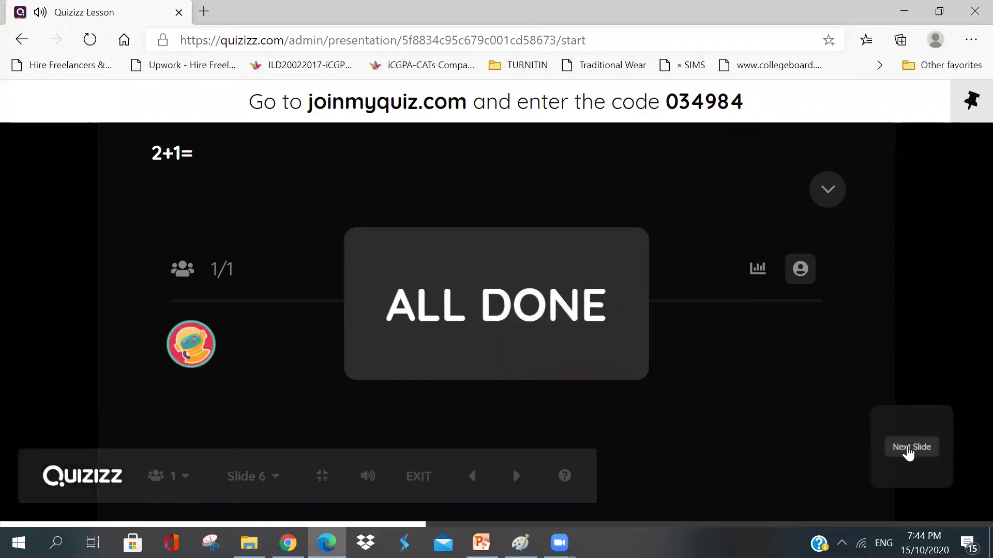
{"action": "left_click", "coordinate": [908, 449]}
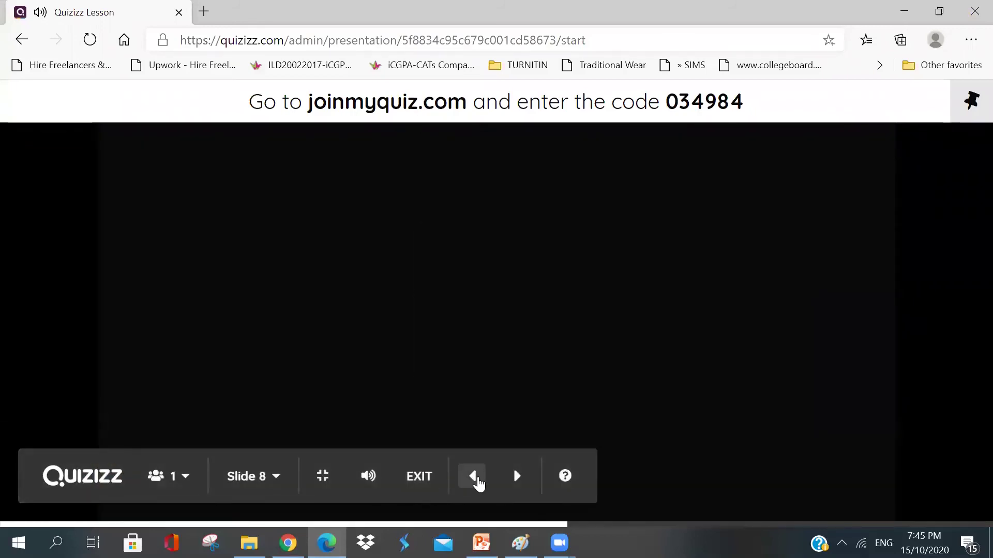
{"action": "left_click", "coordinate": [473, 477]}
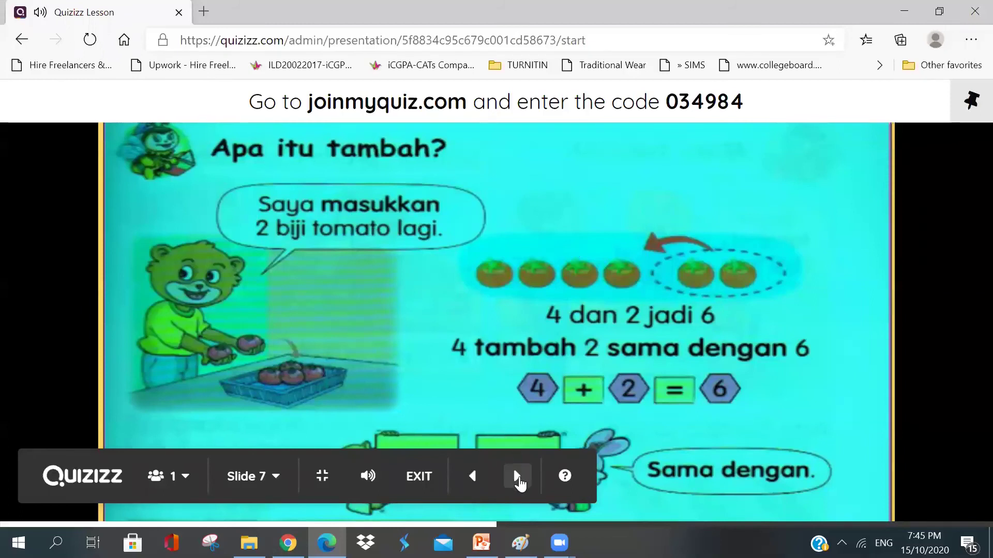
{"action": "left_click", "coordinate": [518, 478]}
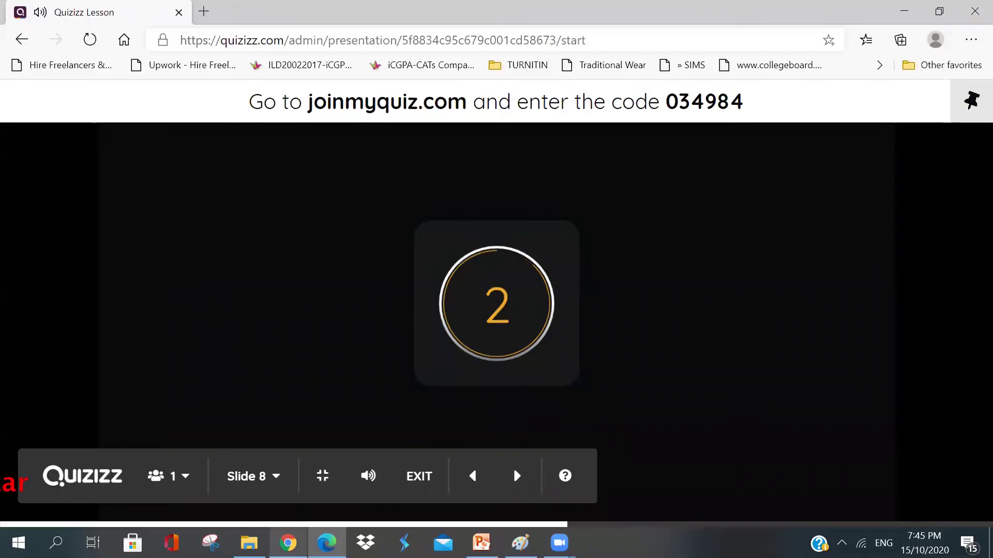
Step: Answer the poll "Apakah perasaaan anda setakat ini?" with "Gembira" in the Chrome participant window
{"action": "mouse_move", "coordinate": [287, 541]}
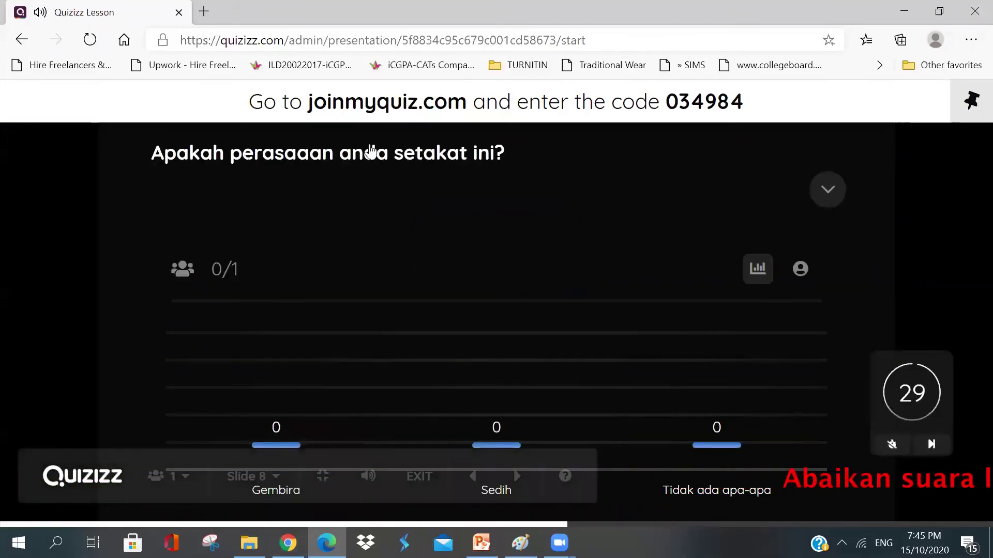
{"action": "key", "text": "alt+Tab"}
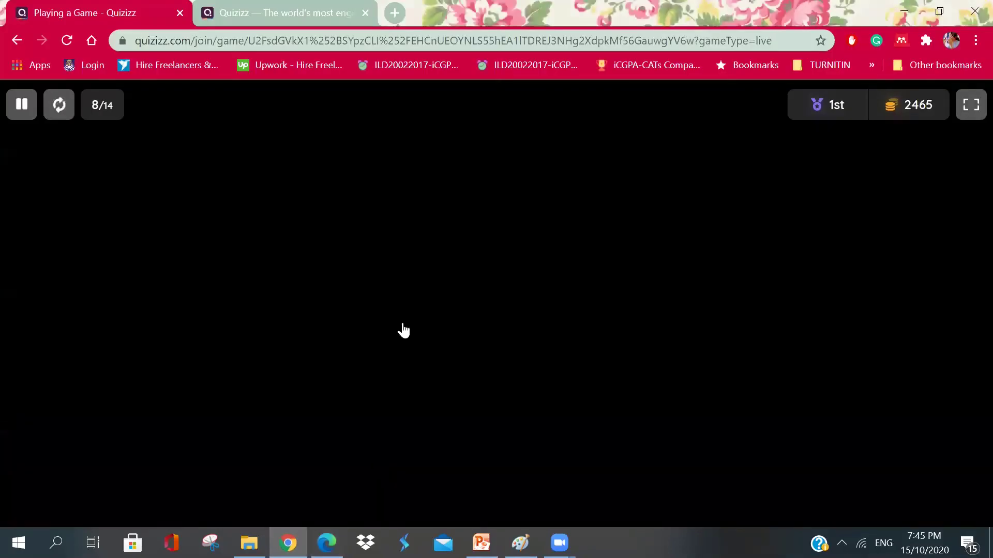
{"action": "left_click", "coordinate": [228, 369]}
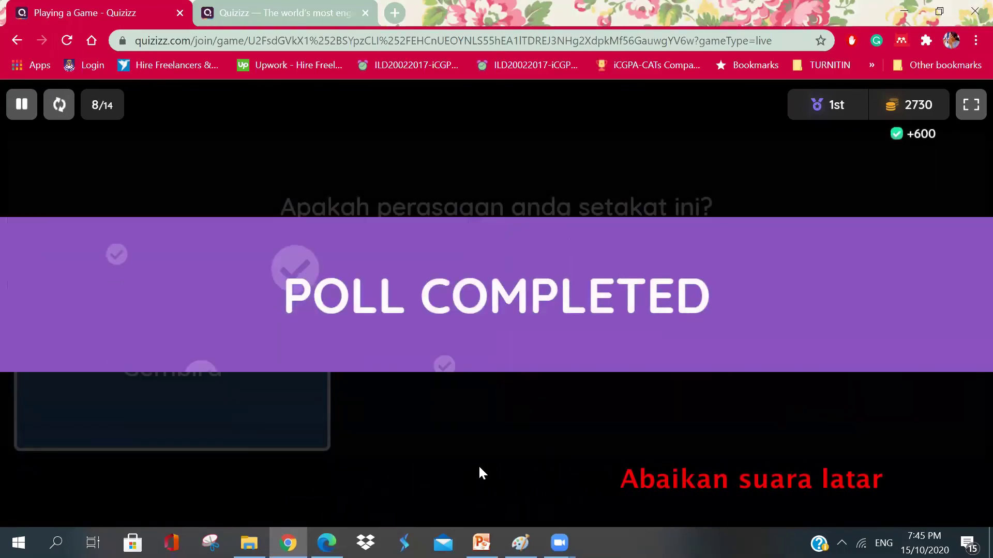
Step: Advance the Edge presentation to slide 9 and submit 2 as the participant's answer to "1 +1 = ____" in Chrome
{"action": "key", "text": "alt+Tab"}
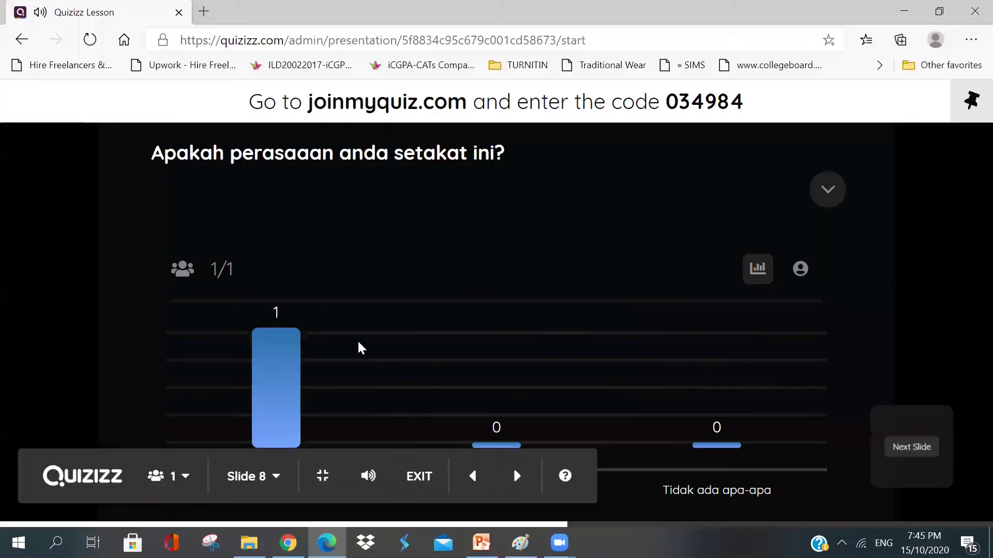
{"action": "left_click", "coordinate": [910, 453]}
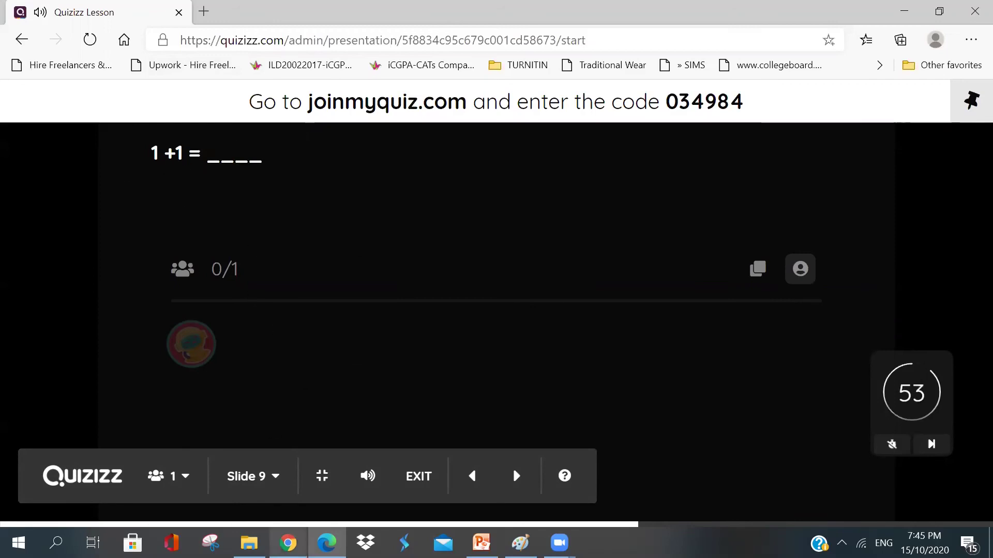
{"action": "left_click", "coordinate": [288, 543]}
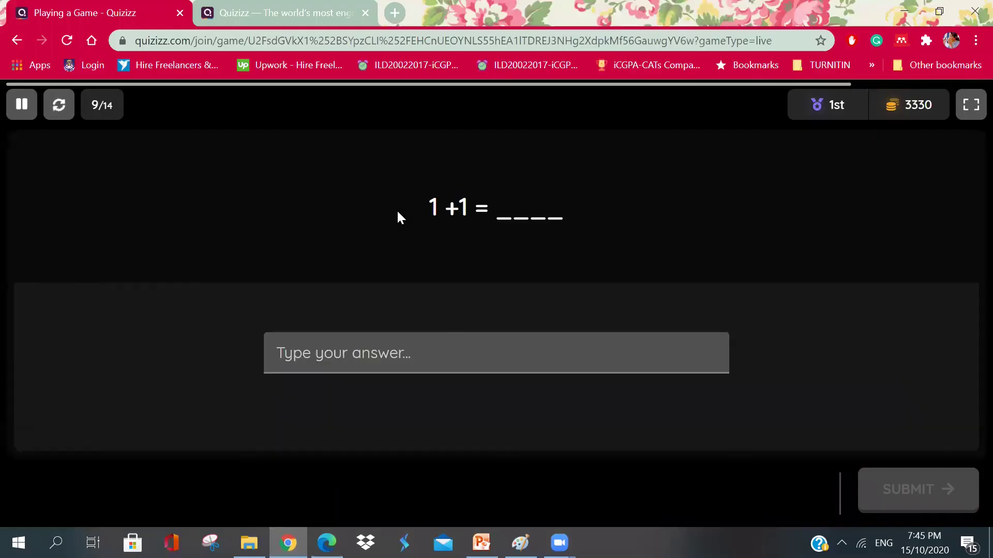
{"action": "left_click", "coordinate": [328, 356]}
{"action": "type", "text": "2"}
{"action": "left_click", "coordinate": [892, 494]}
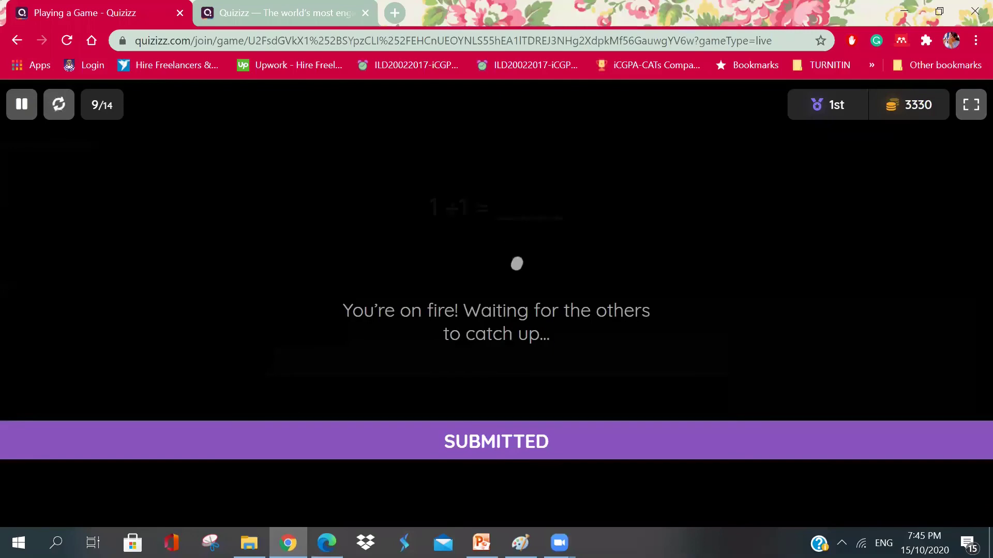
Step: Advance the Edge presentation to slide 10 and submit 5 as the participant's answer to "2 + 3 = ____" in Chrome
{"action": "mouse_move", "coordinate": [326, 542]}
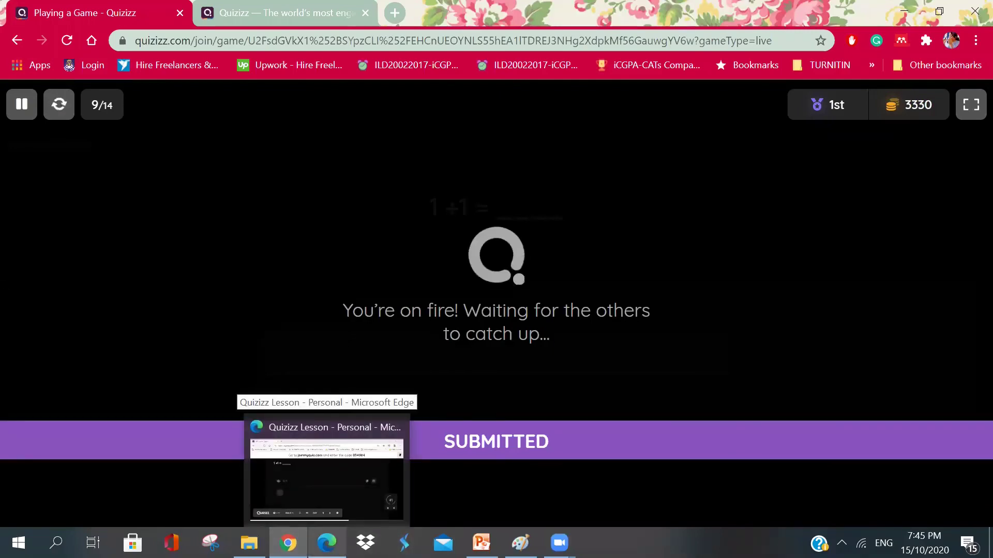
{"action": "left_click", "coordinate": [327, 478]}
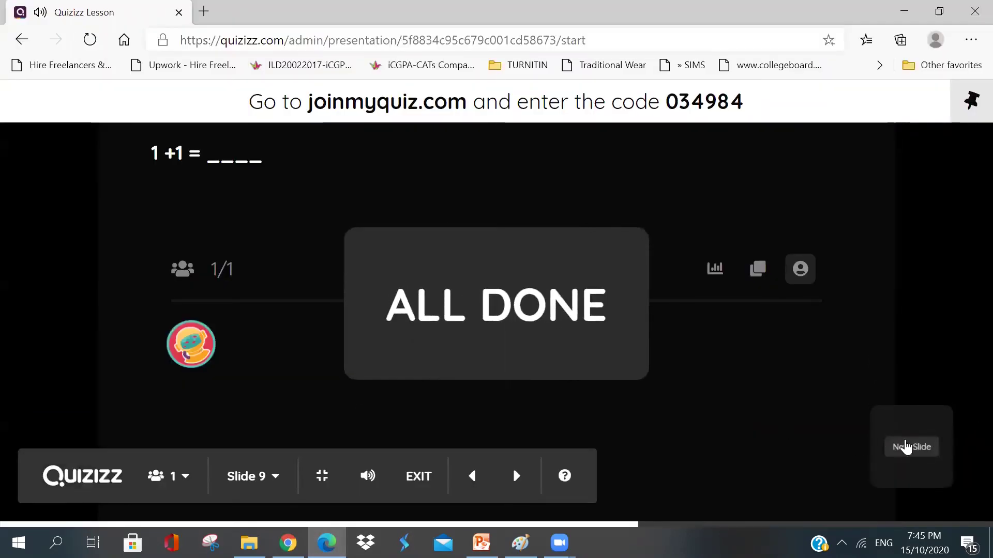
{"action": "left_click", "coordinate": [906, 448]}
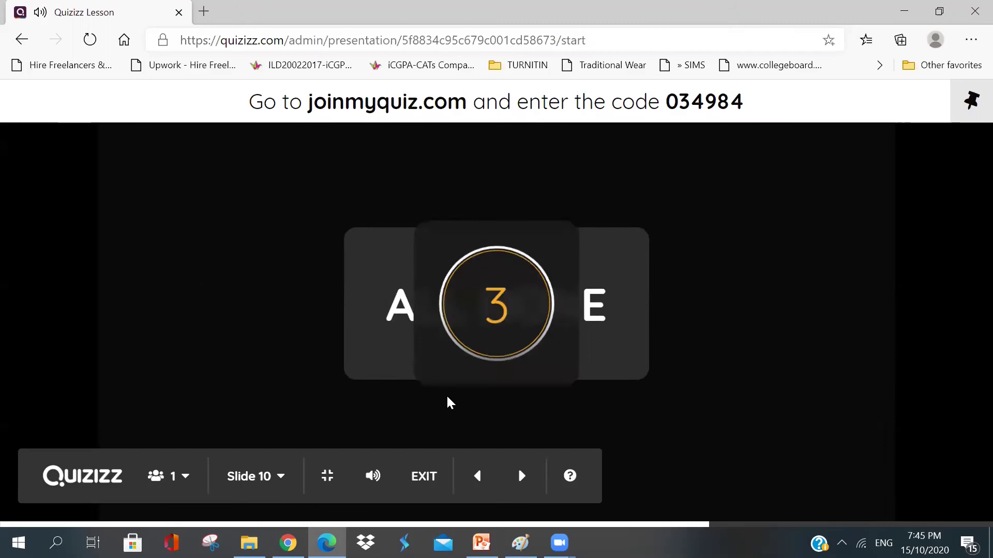
{"action": "left_click", "coordinate": [288, 542]}
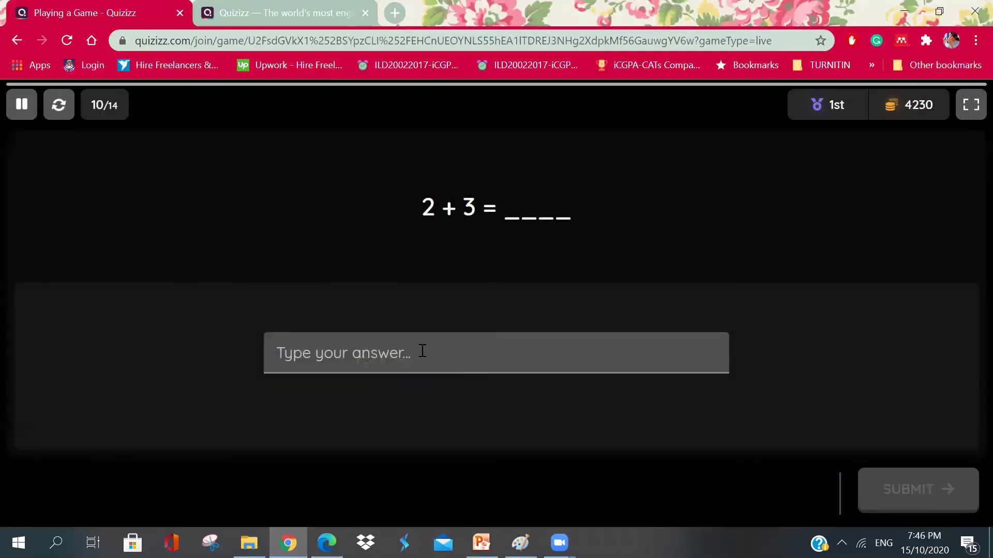
{"action": "left_click", "coordinate": [412, 349]}
{"action": "type", "text": "5"}
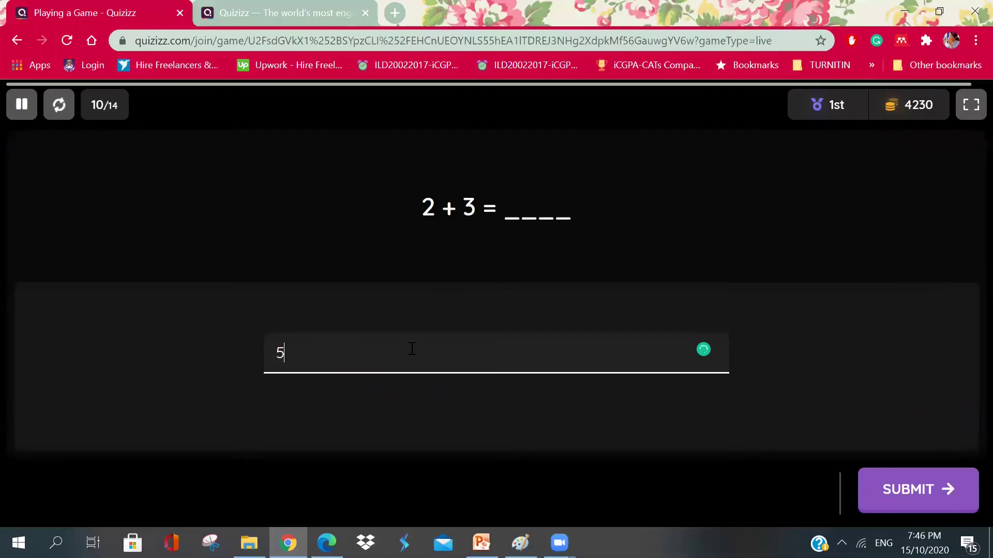
{"action": "left_click", "coordinate": [910, 491]}
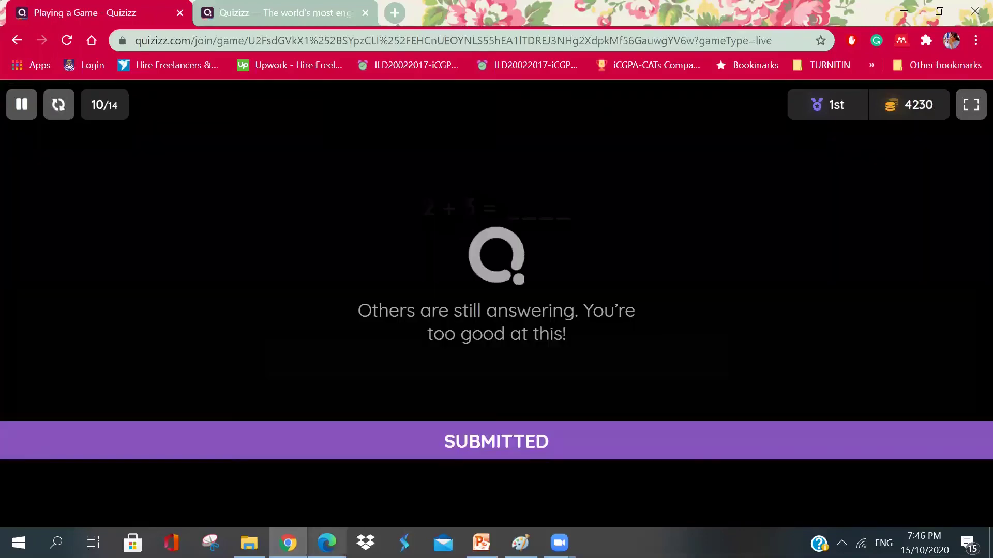
Step: End the "2 + 3 = ____" question in the Edge presenter window and move on to the following slide
{"action": "left_click", "coordinate": [326, 543]}
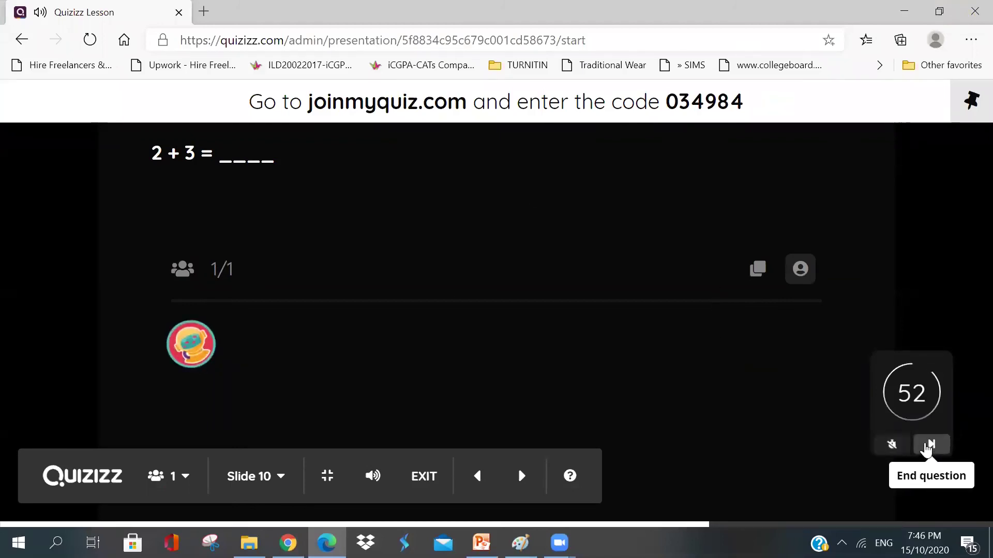
{"action": "left_click", "coordinate": [930, 445]}
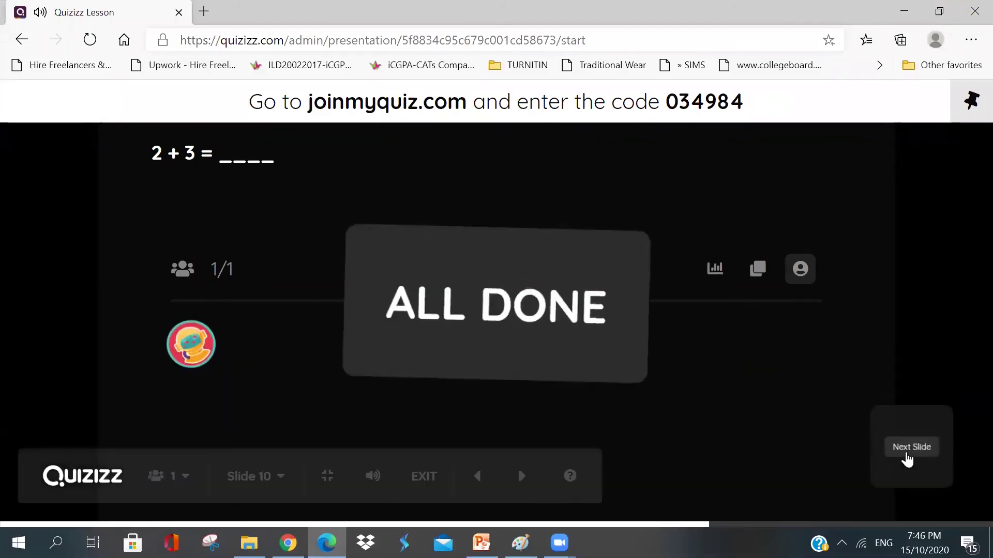
{"action": "left_click", "coordinate": [916, 447]}
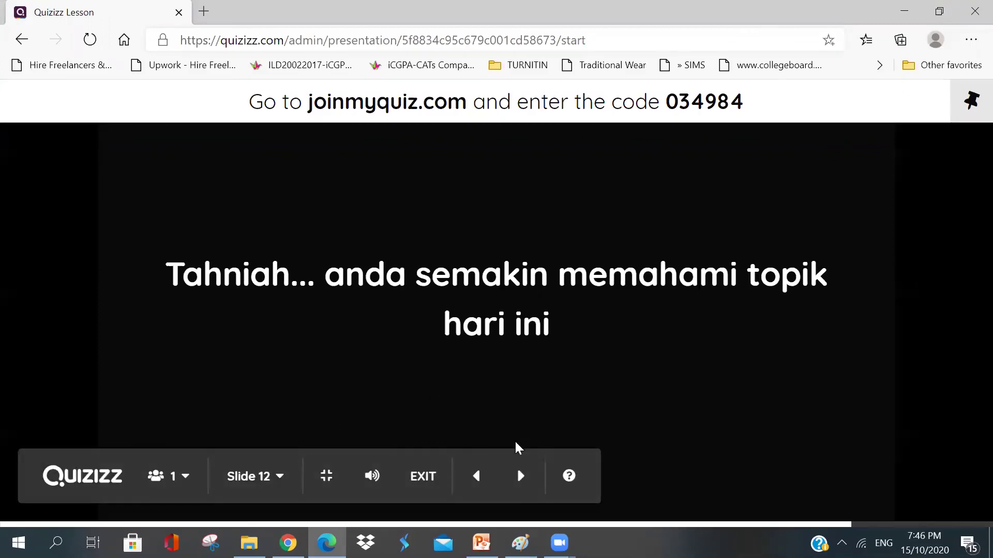
Step: Present the remaining slides through "Terima Kasih", show the leaderboard, and return to the "Terima Kasih" slide
{"action": "left_click", "coordinate": [522, 480]}
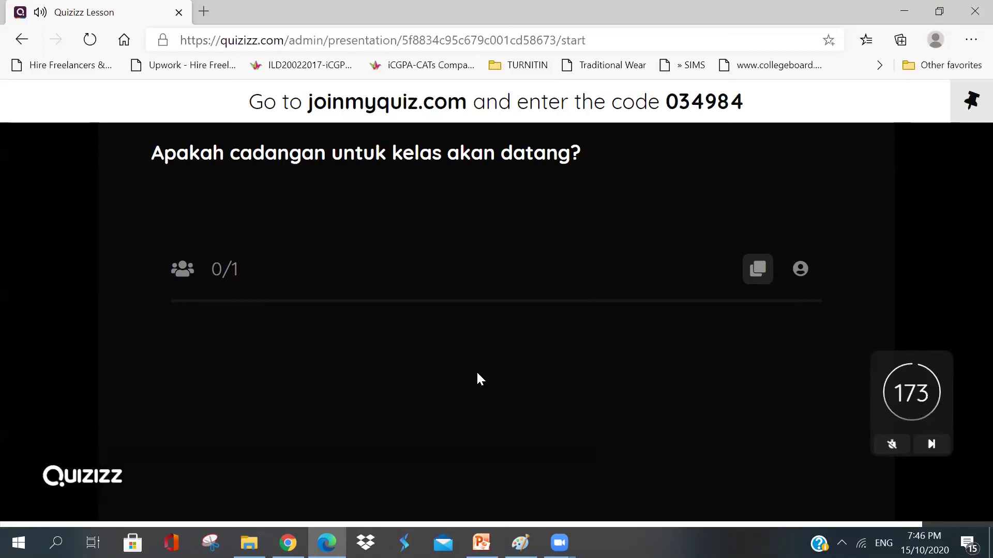
{"action": "key", "text": "Right"}
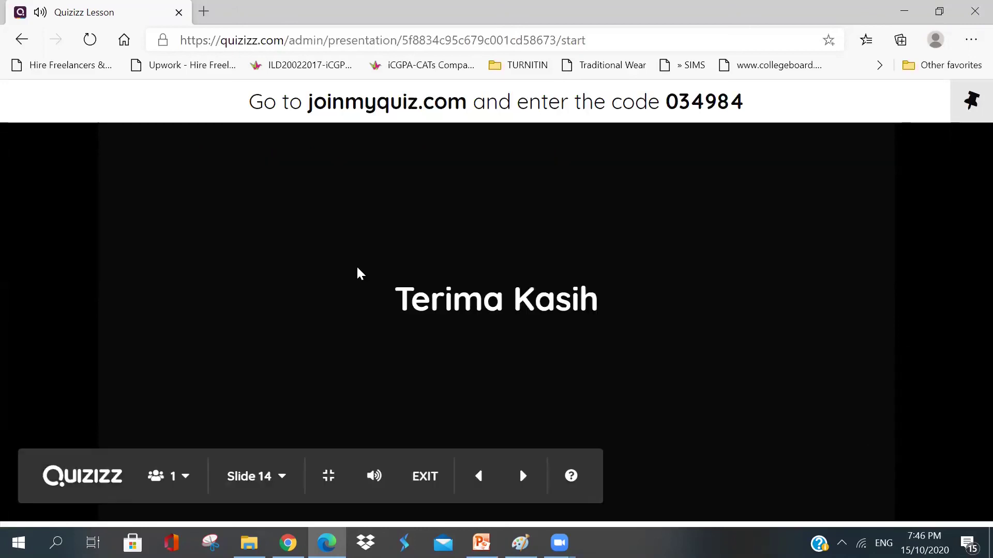
{"action": "key", "text": "Right"}
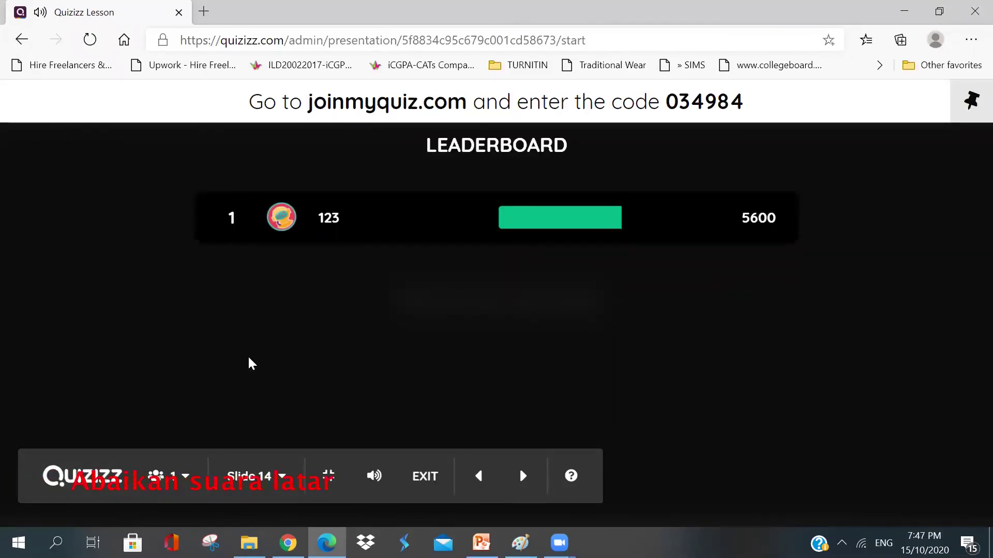
{"action": "key", "text": "Left"}
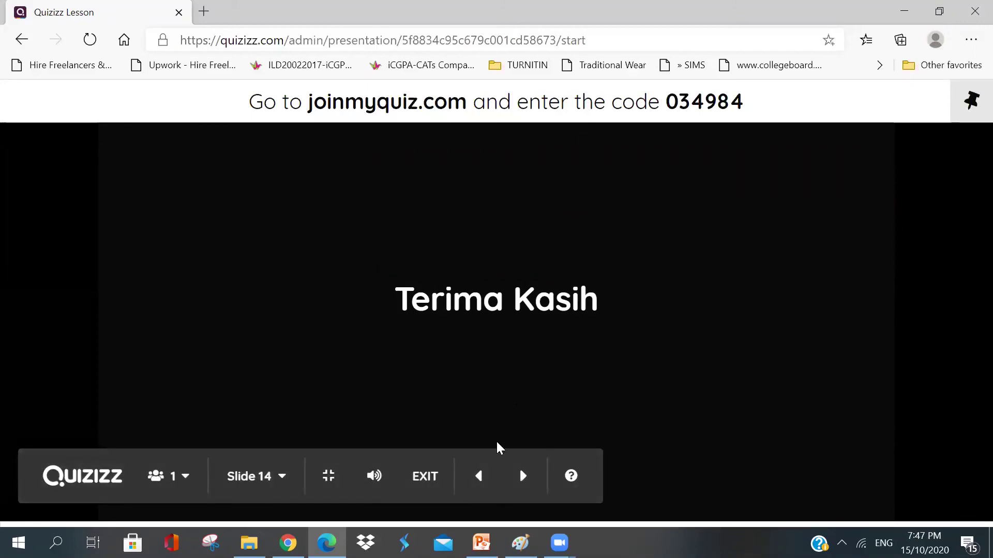
Step: End the live lesson from the "Terima Kasih" slide and dismiss the hosting rating survey without submitting a score
{"action": "left_click", "coordinate": [425, 478]}
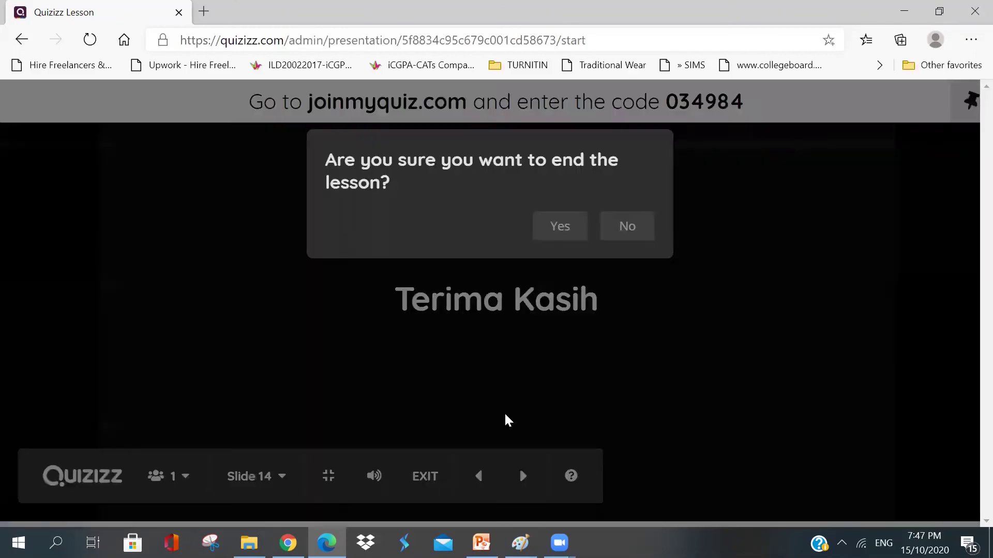
{"action": "left_click", "coordinate": [571, 213]}
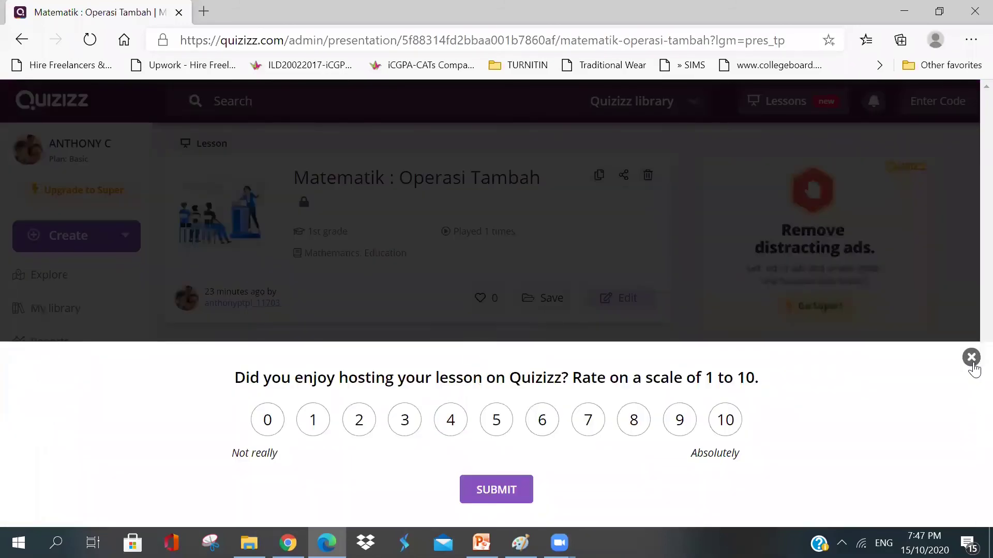
{"action": "left_click", "coordinate": [970, 357]}
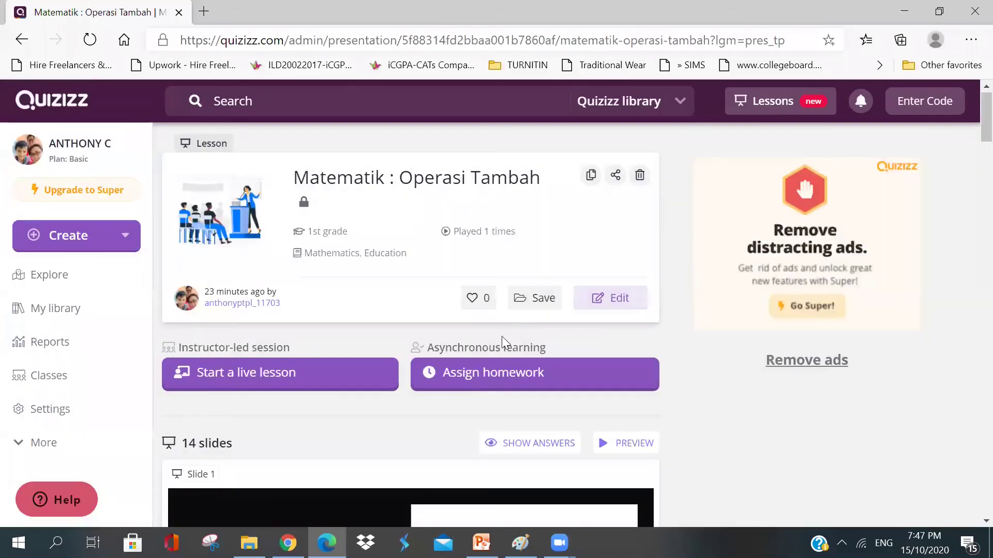
Step: Assign "Matematik : Operasi Tambah" as homework with a custom deadline of Friday, October 16, 08:00 PM
{"action": "left_click", "coordinate": [477, 380]}
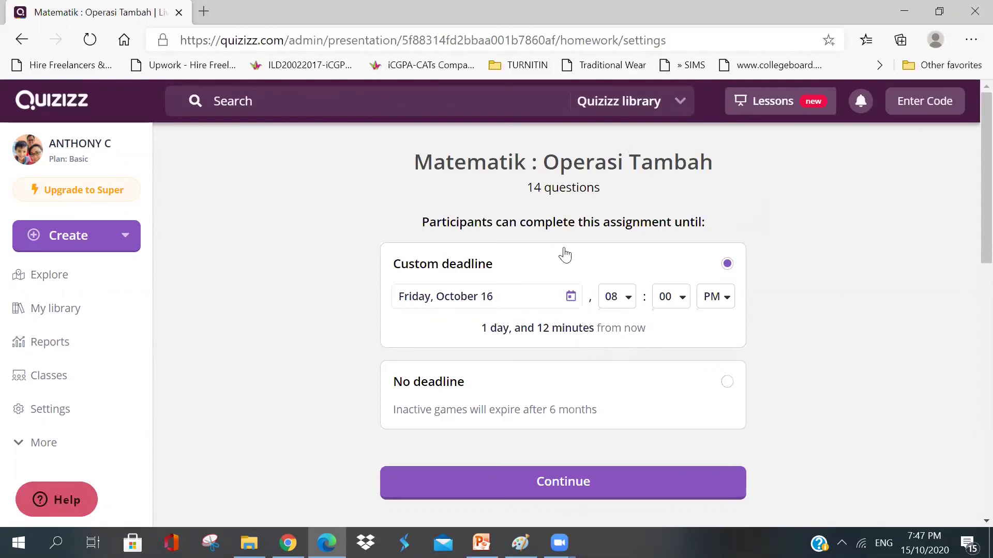
{"action": "left_click", "coordinate": [608, 474]}
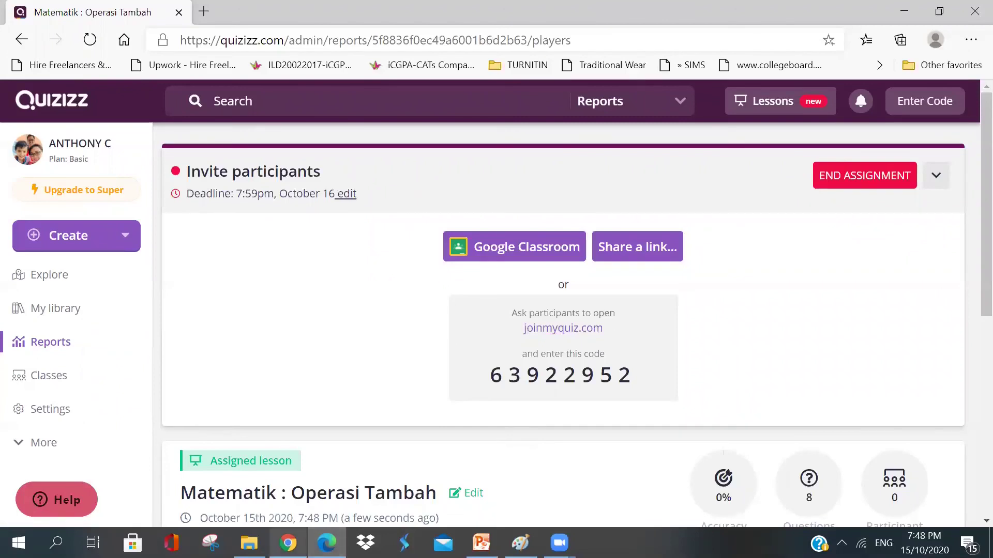
Step: Leave the finished game's summary in Chrome for the join page, and copy the homework join code from the Edge window
{"action": "left_click", "coordinate": [288, 542]}
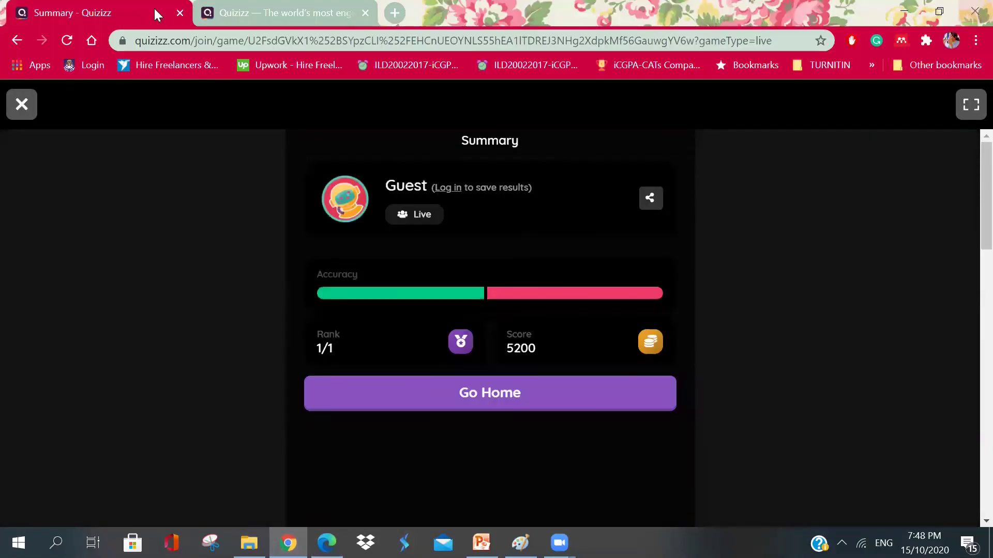
{"action": "left_click", "coordinate": [19, 113]}
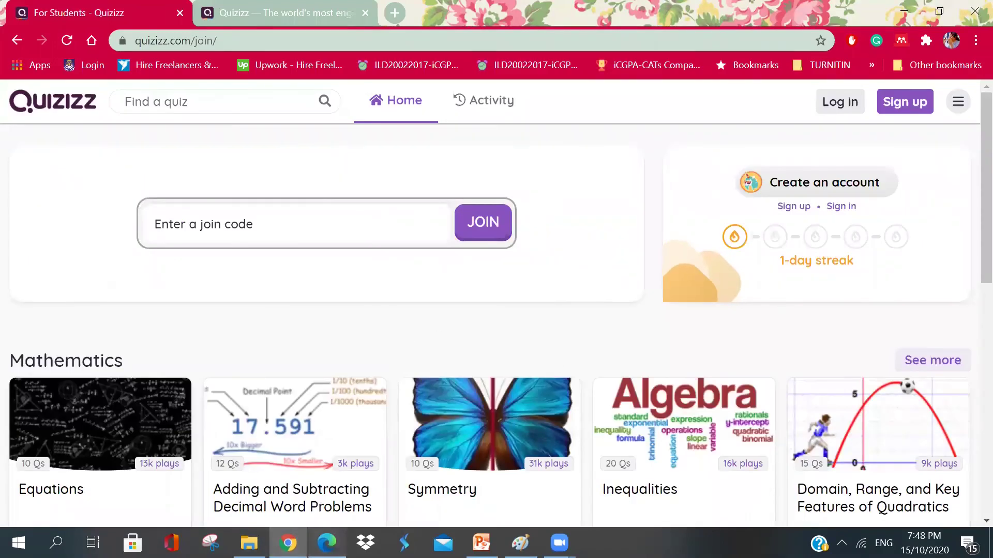
{"action": "key", "text": "alt+Tab"}
{"action": "double_click", "coordinate": [491, 393]}
{"action": "key", "text": "ctrl+c"}
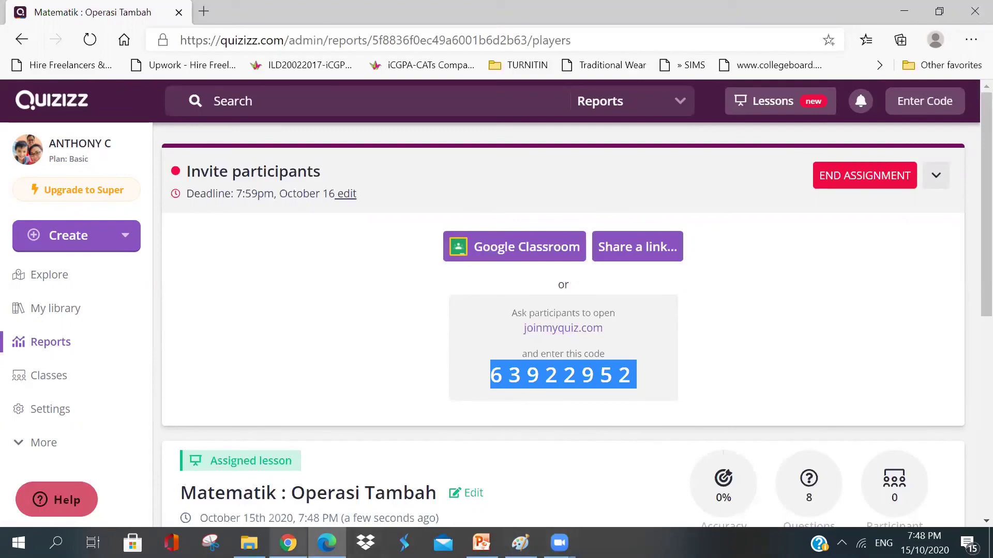
Step: Join the assigned homework in Chrome with the copied join code and start it under the name 123
{"action": "key", "text": "alt+Tab"}
{"action": "left_click", "coordinate": [237, 208]}
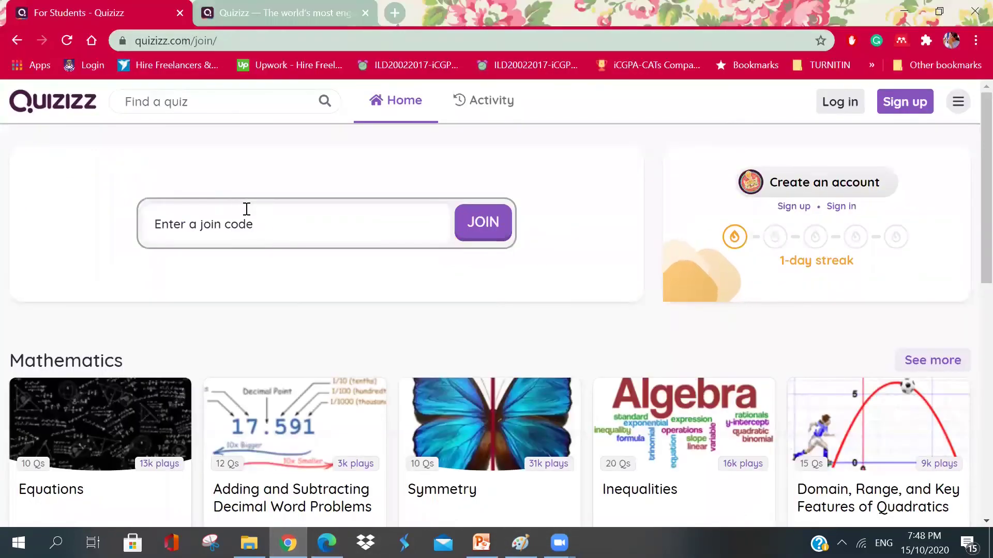
{"action": "key", "text": "ctrl+v"}
{"action": "left_click", "coordinate": [482, 237]}
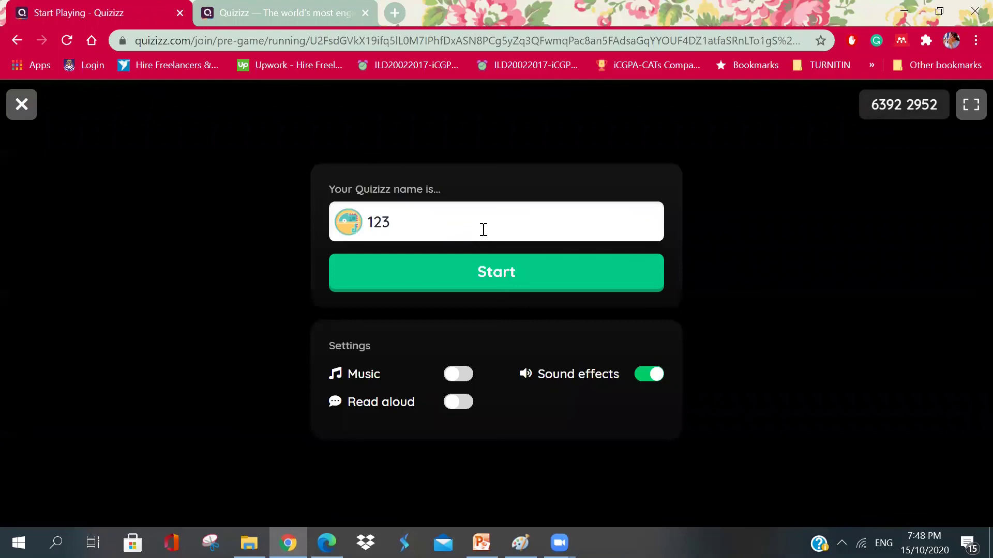
{"action": "left_click", "coordinate": [467, 279]}
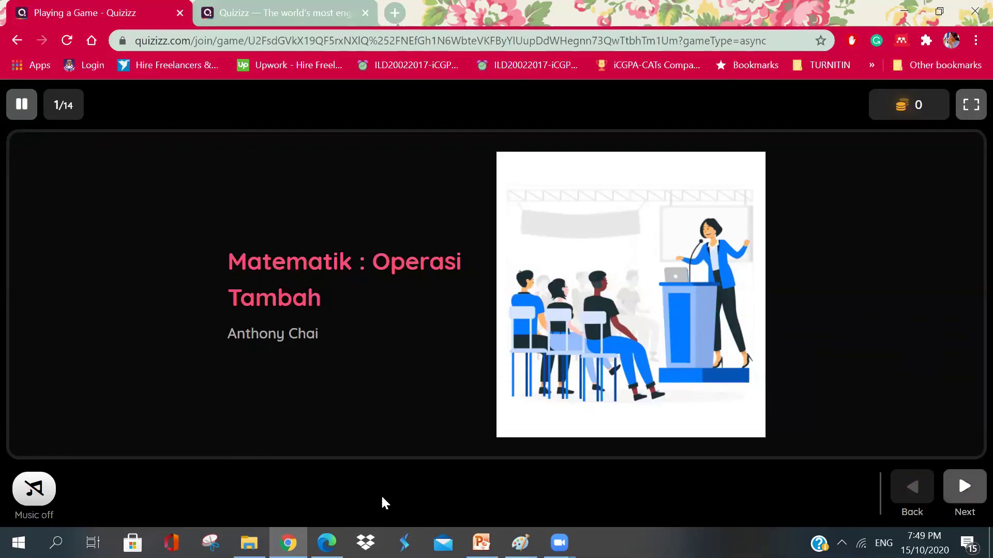
Step: Turn the game music on and advance through the introductory slides to question 4, "7+5 ="
{"action": "left_click", "coordinate": [33, 496]}
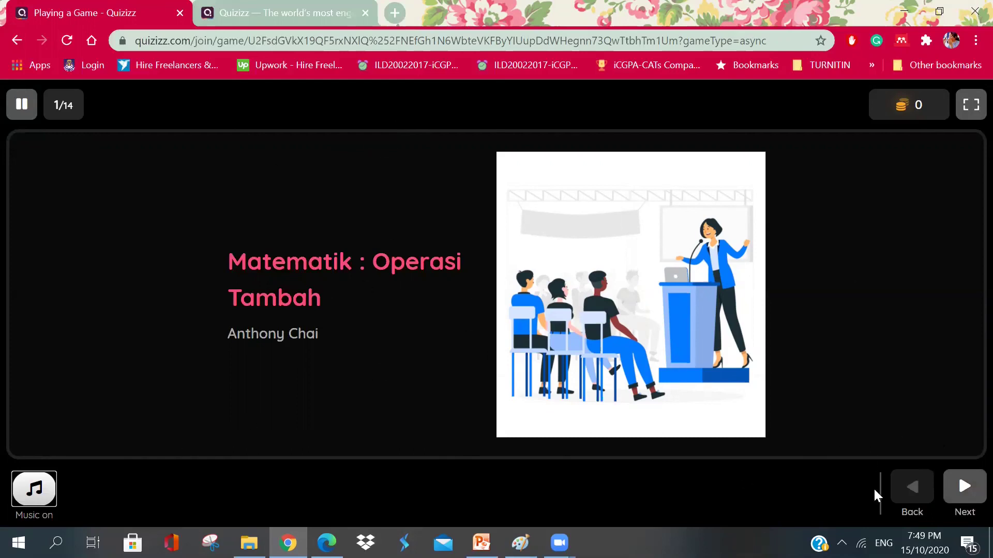
{"action": "left_click", "coordinate": [964, 488]}
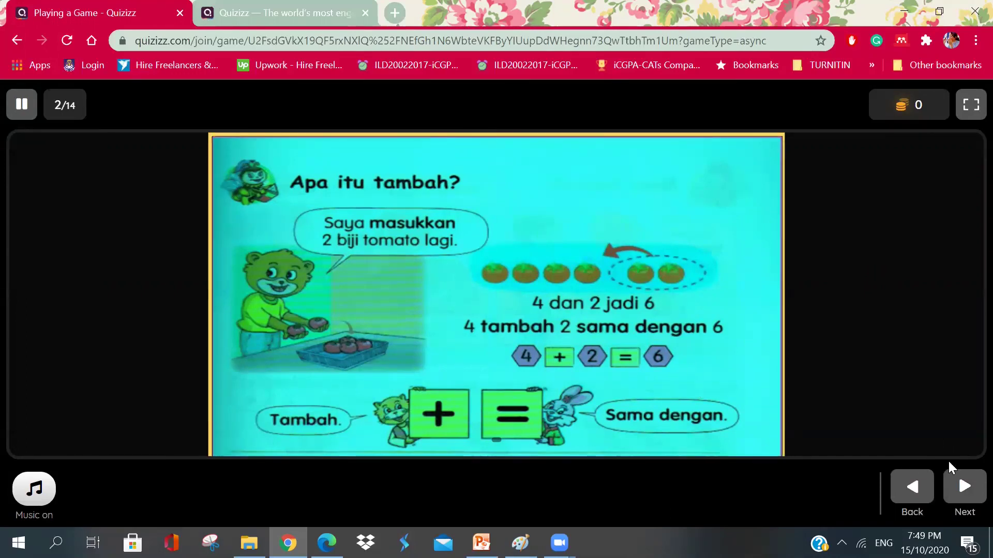
{"action": "left_click", "coordinate": [965, 489]}
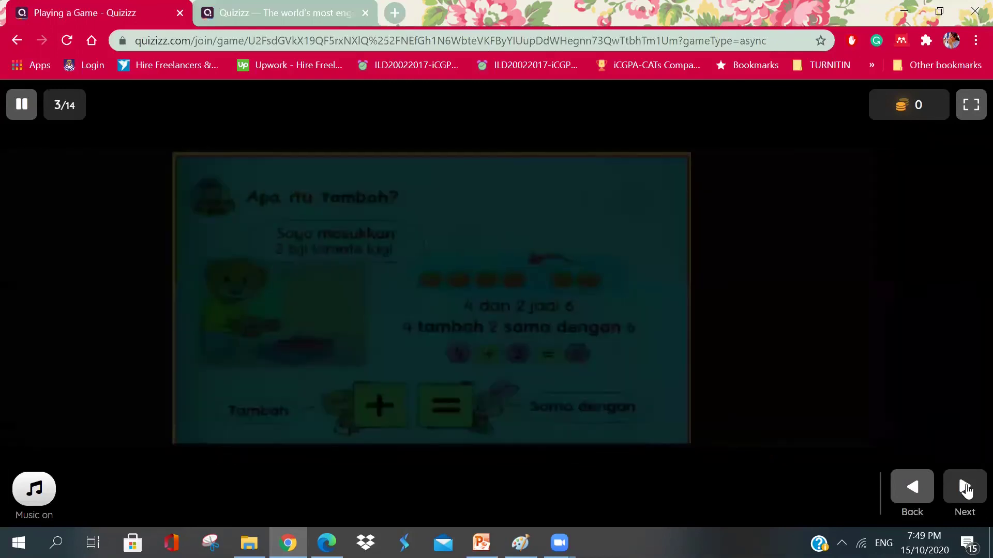
{"action": "left_click", "coordinate": [964, 489]}
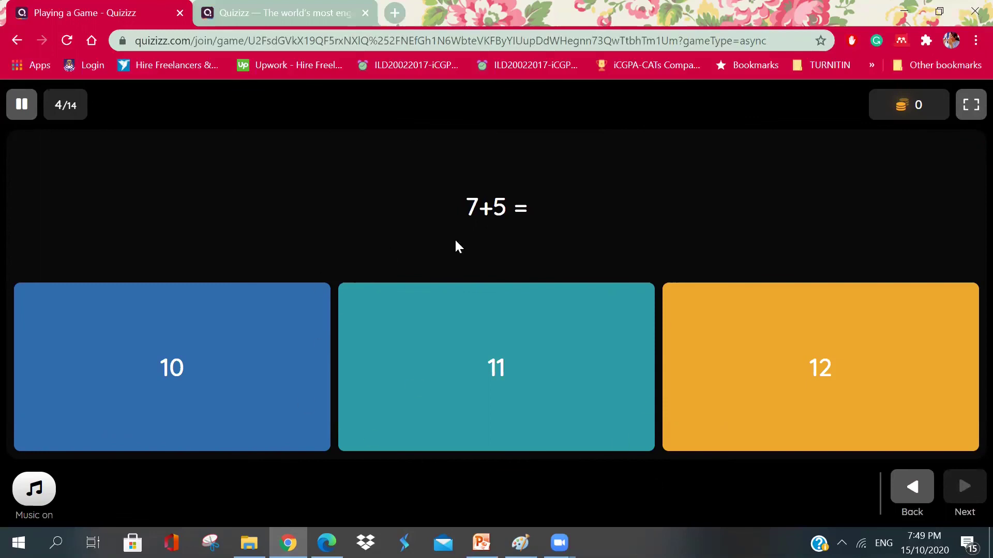
Step: Answer 12 to "7+5 =", 8 to "3+5 =" and 3 to "2+1=", moving on to slide 7
{"action": "left_click", "coordinate": [800, 375]}
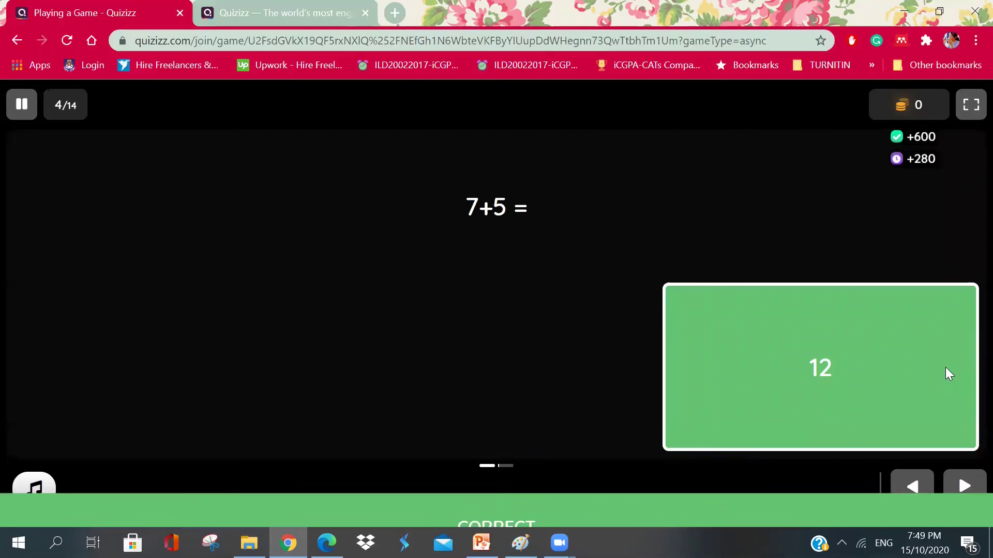
{"action": "left_click", "coordinate": [964, 489]}
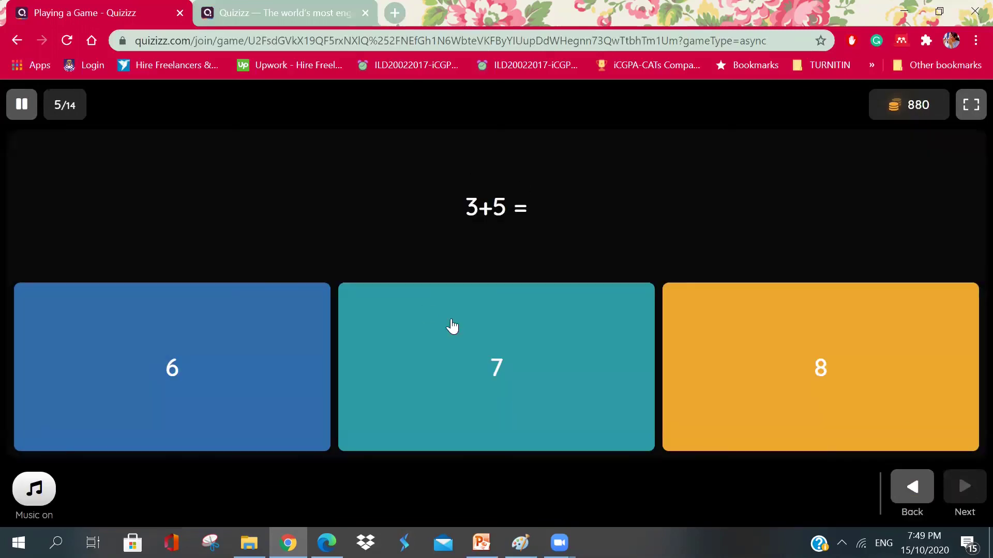
{"action": "left_click", "coordinate": [904, 387]}
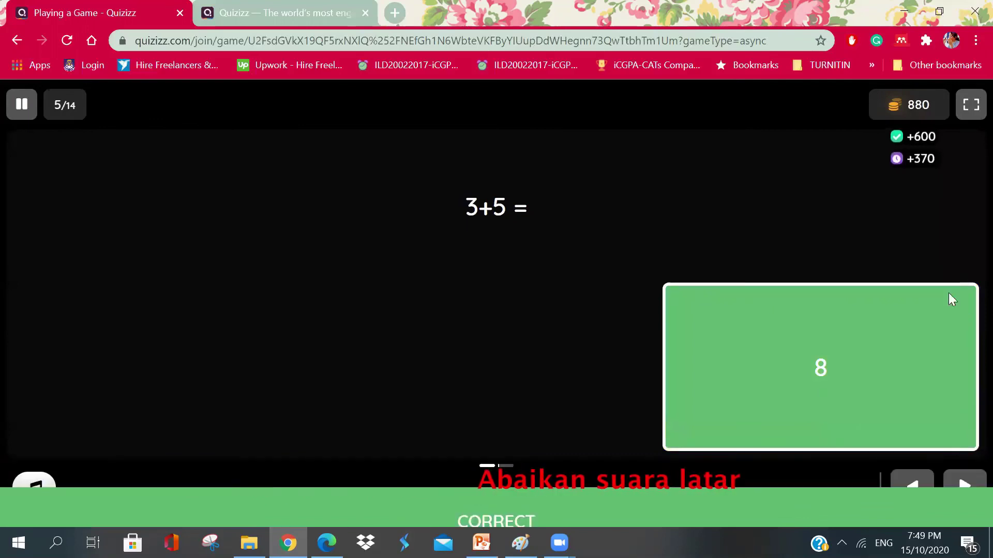
{"action": "left_click", "coordinate": [963, 495]}
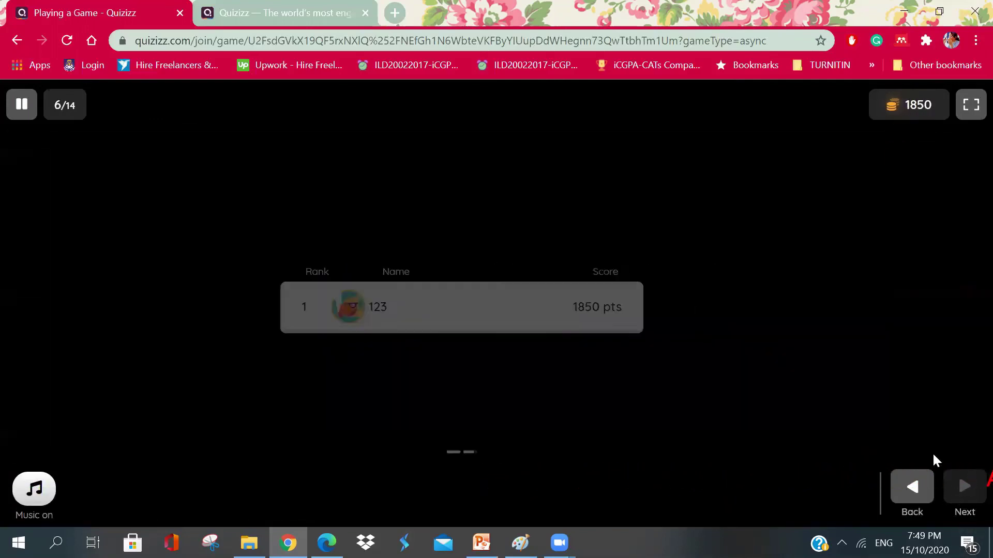
{"action": "left_click", "coordinate": [488, 356]}
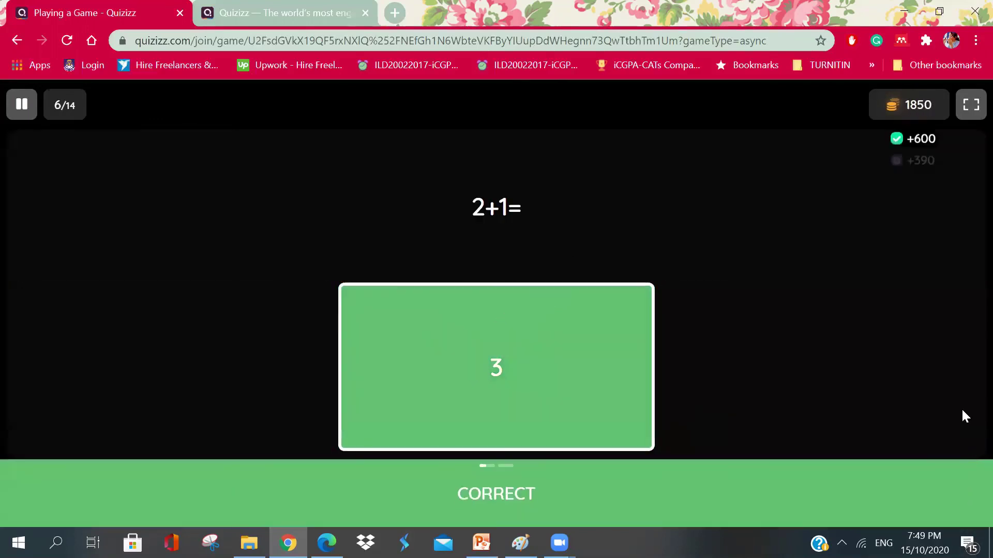
{"action": "left_click", "coordinate": [960, 487]}
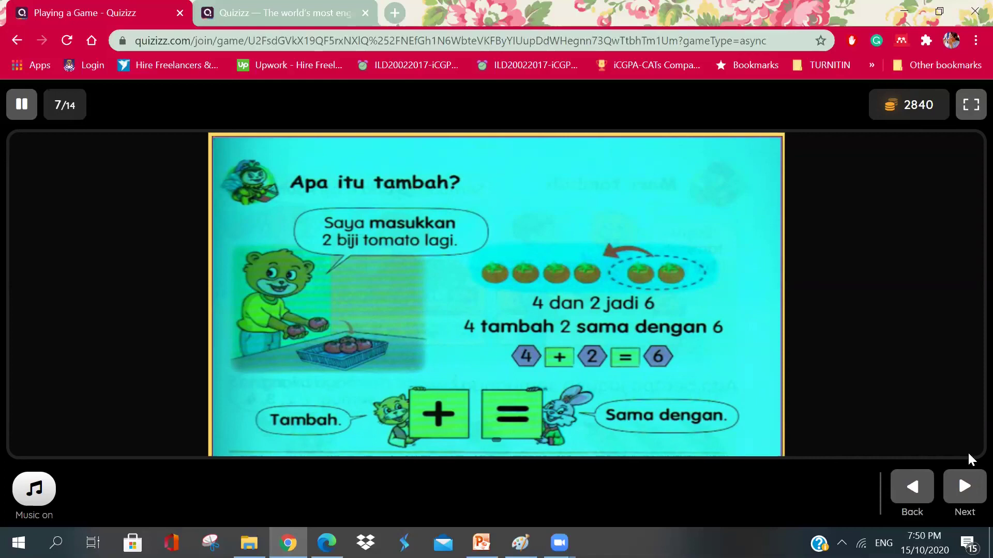
Step: Advance to the poll "Apakah perasaaan anda setakat ini?", answer Gembira, and continue to question 9
{"action": "left_click", "coordinate": [964, 491]}
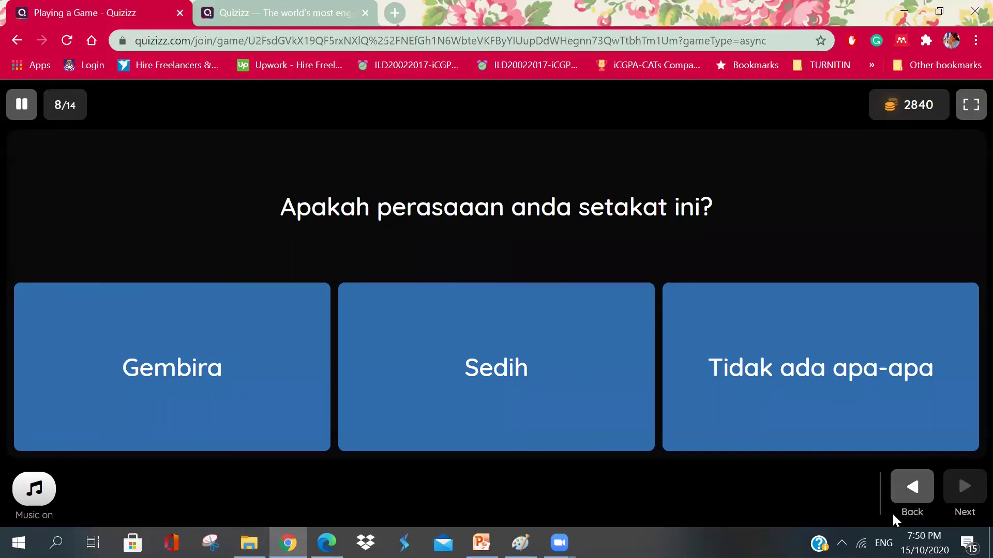
{"action": "left_click", "coordinate": [328, 377]}
{"action": "left_click", "coordinate": [969, 488]}
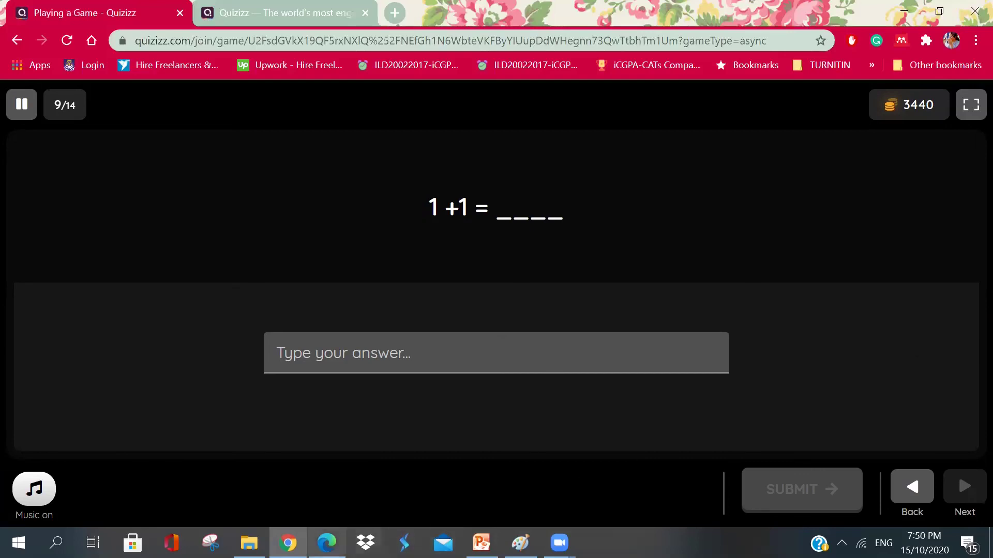
Step: Switch back to the assignment's report page in Edge
{"action": "left_click", "coordinate": [326, 542]}
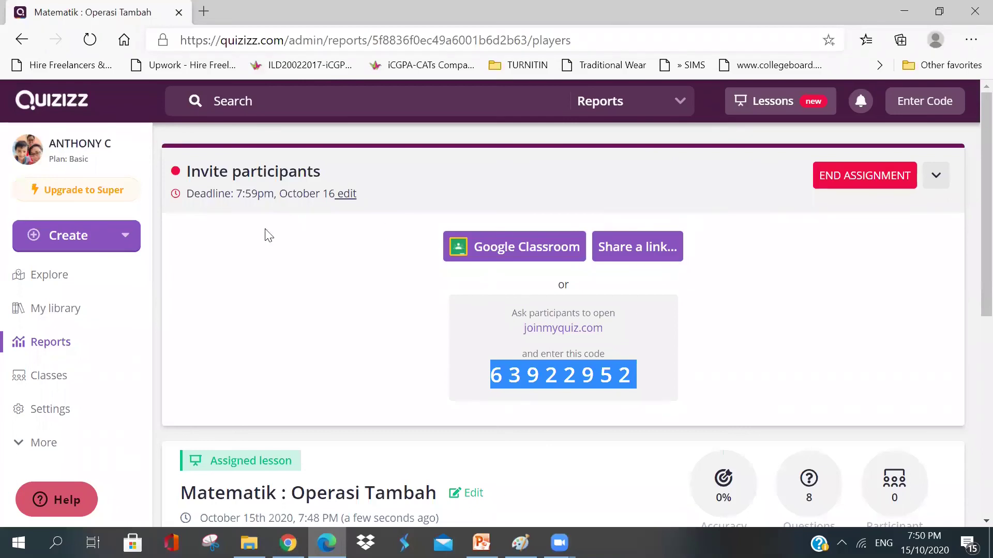